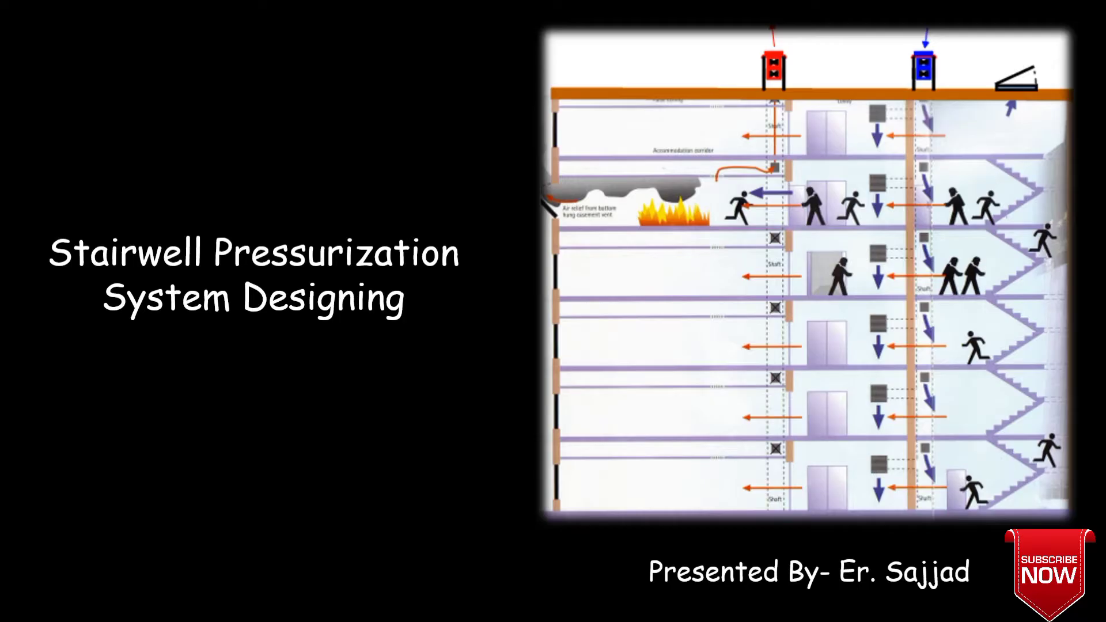
# Switch from the presentation to the Staircase Pressurization System workbook in Excel
pyautogui.moveTo(114, 619)
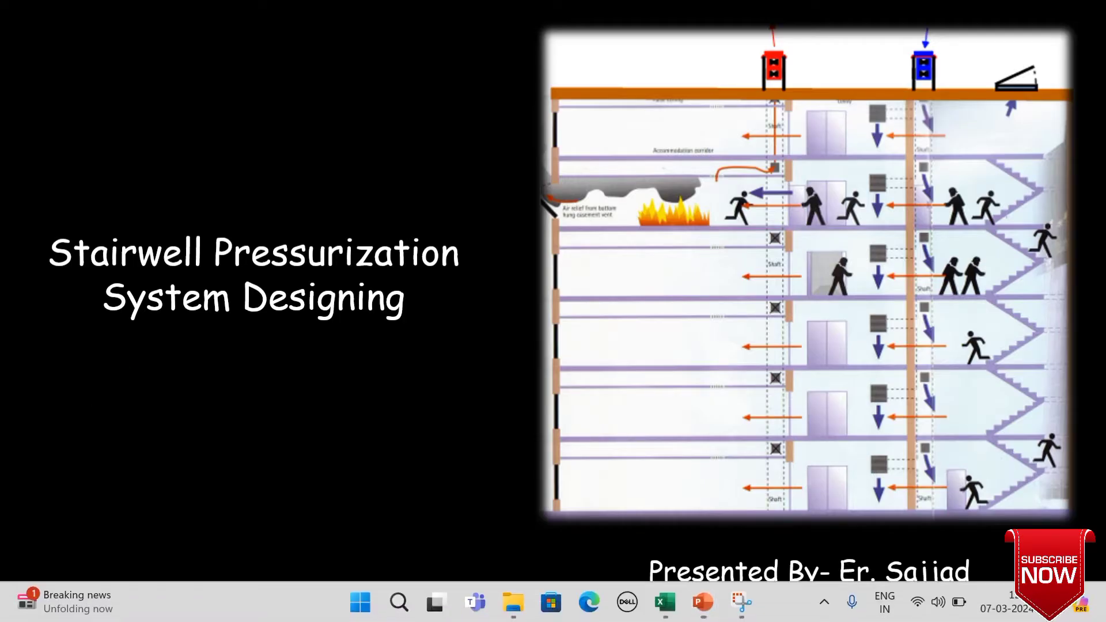
pyautogui.click(665, 602)
pyautogui.scroll(2, 231, 397)
pyautogui.scroll(-1, 190, 374)
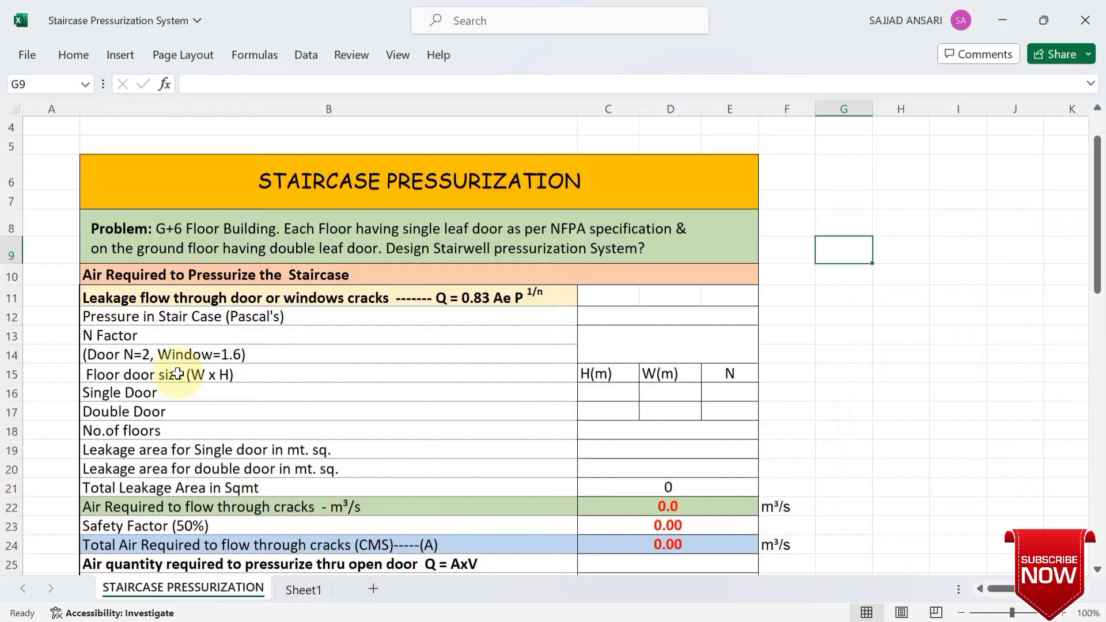
# Examine the stairwell diagram and design pressure table on Sheet1, plus the problem statement and calculation rows on the STAIRCASE PRESSURIZATION sheet
pyautogui.click(302, 588)
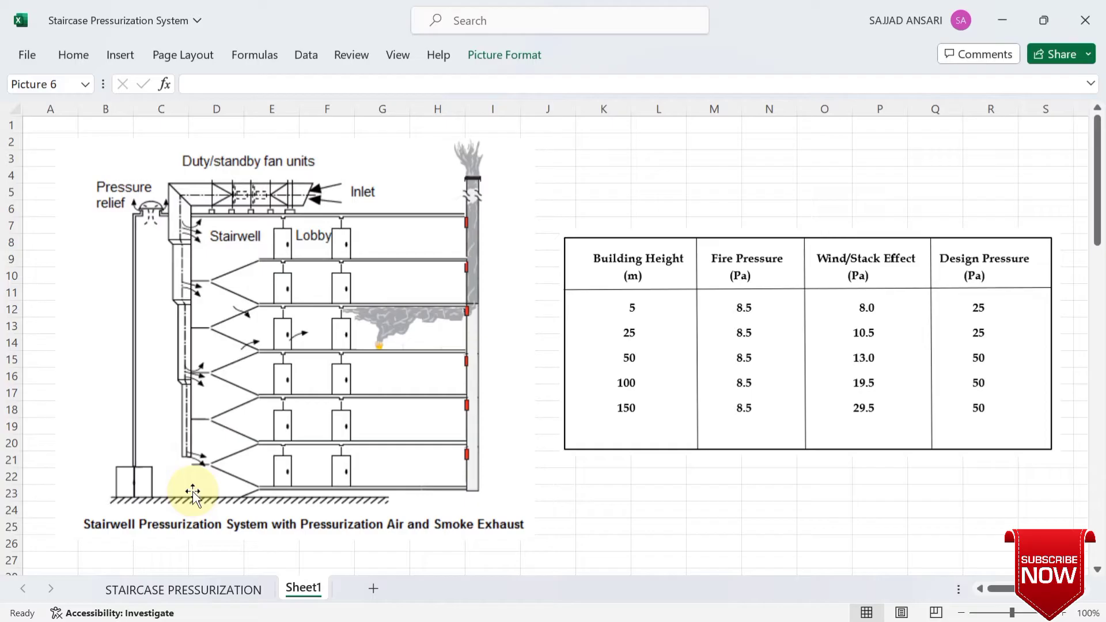
pyautogui.click(124, 588)
pyautogui.scroll(-3, 249, 392)
pyautogui.scroll(-3, 249, 391)
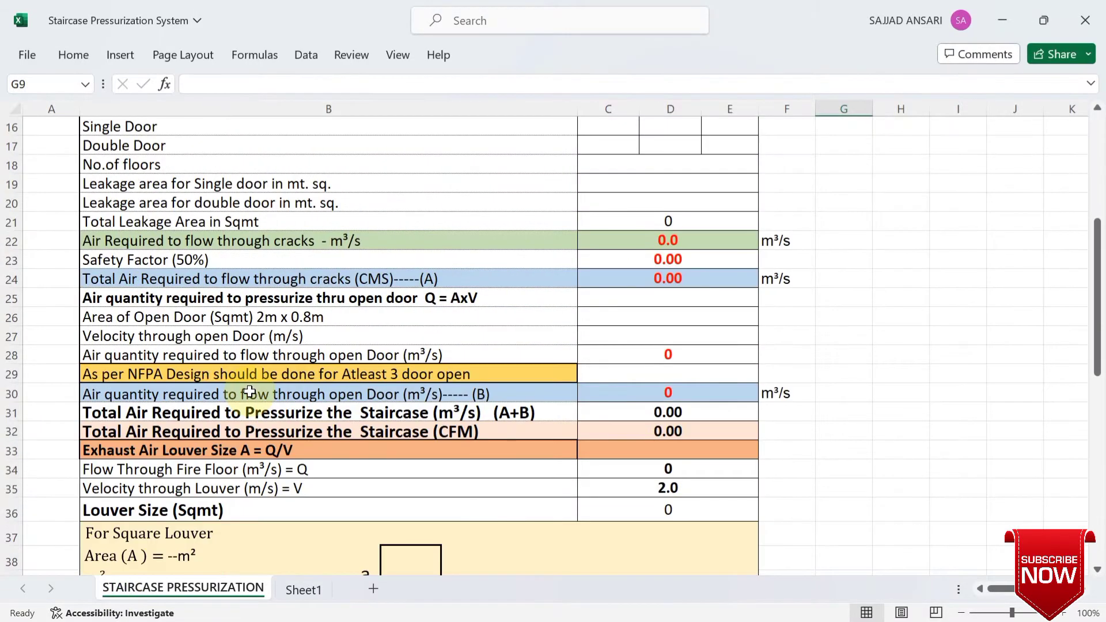
pyautogui.scroll(2, 250, 392)
pyautogui.scroll(4, 247, 442)
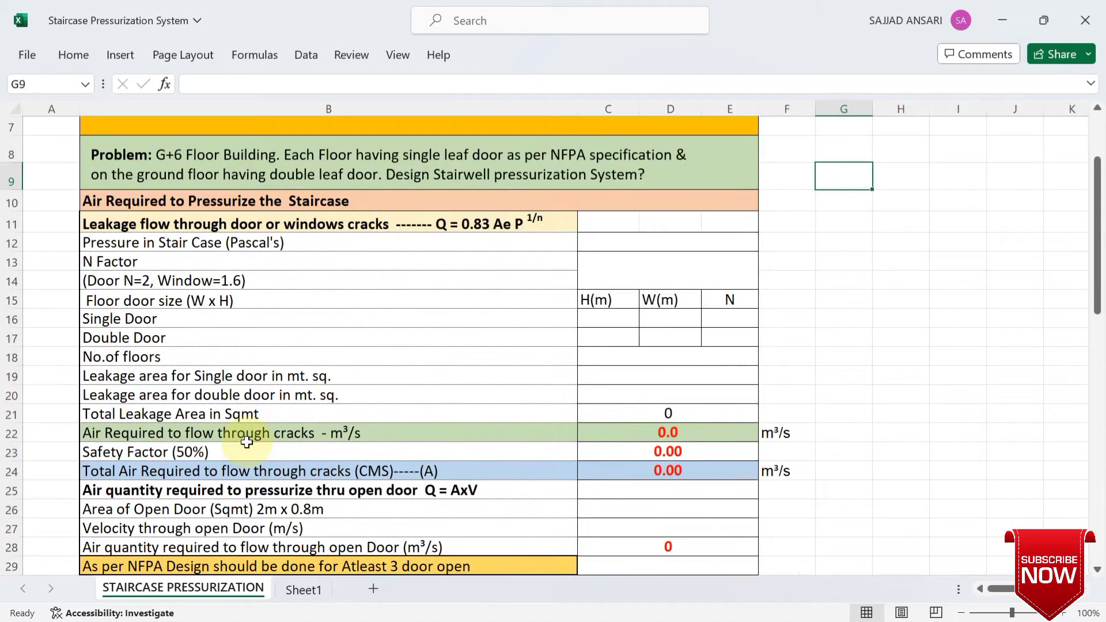
pyautogui.scroll(-1, 247, 442)
pyautogui.scroll(1, 247, 442)
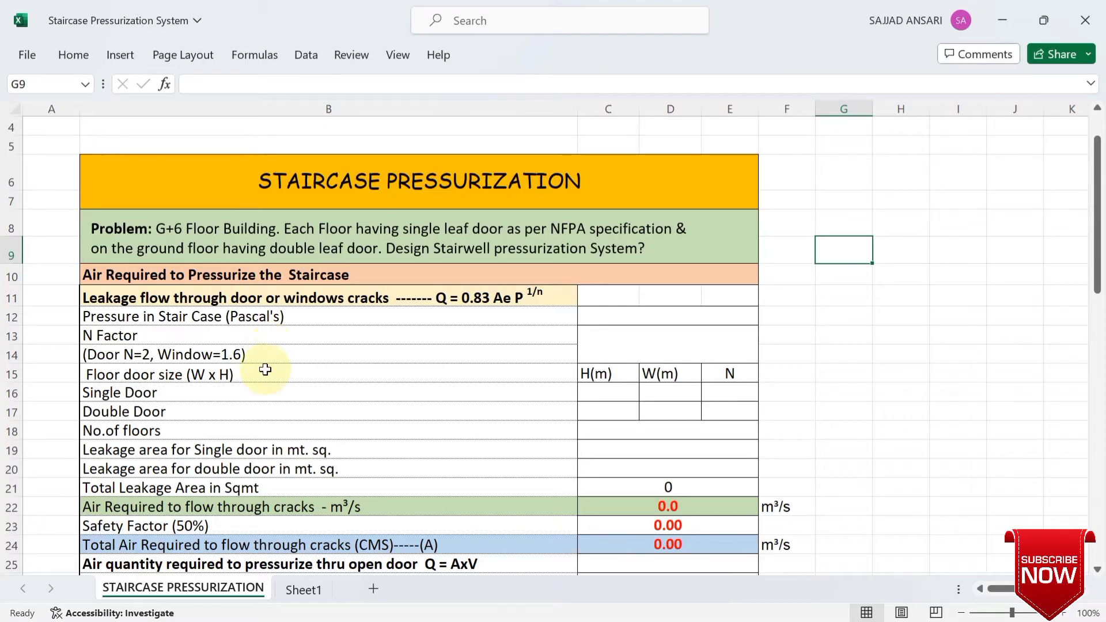
pyautogui.scroll(1, 273, 363)
pyautogui.click(232, 269)
pyautogui.click(772, 370)
pyautogui.scroll(-1, 818, 299)
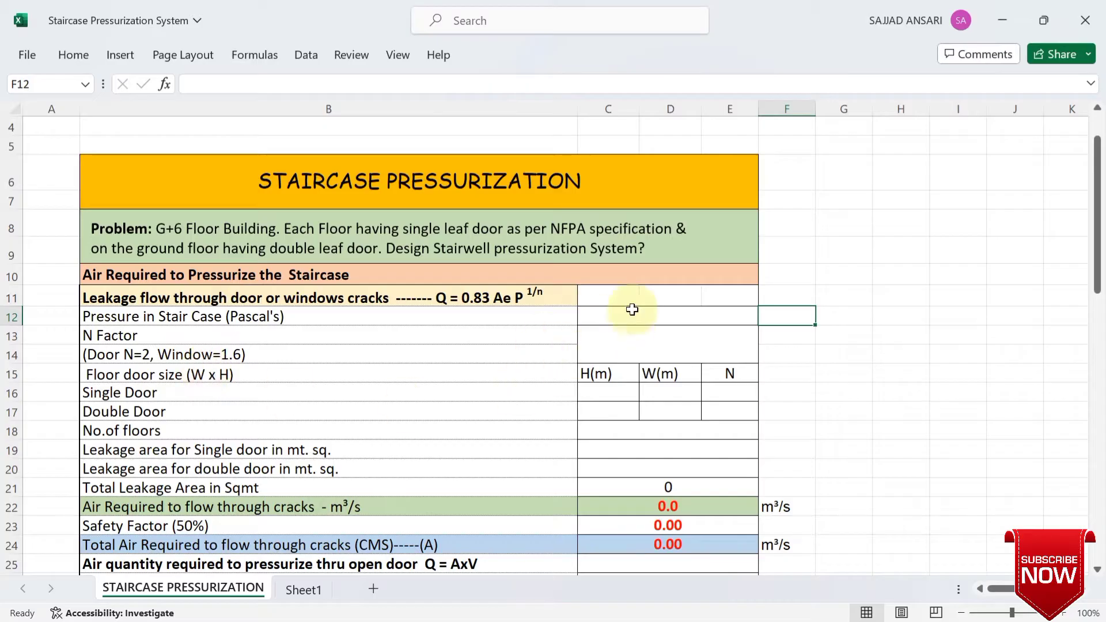
# Using the country code pressure table on Sheet1, set the staircase pressure to 50 Pa and the N factor to 2 on the calculation sheet
pyautogui.click(705, 330)
pyautogui.click(692, 320)
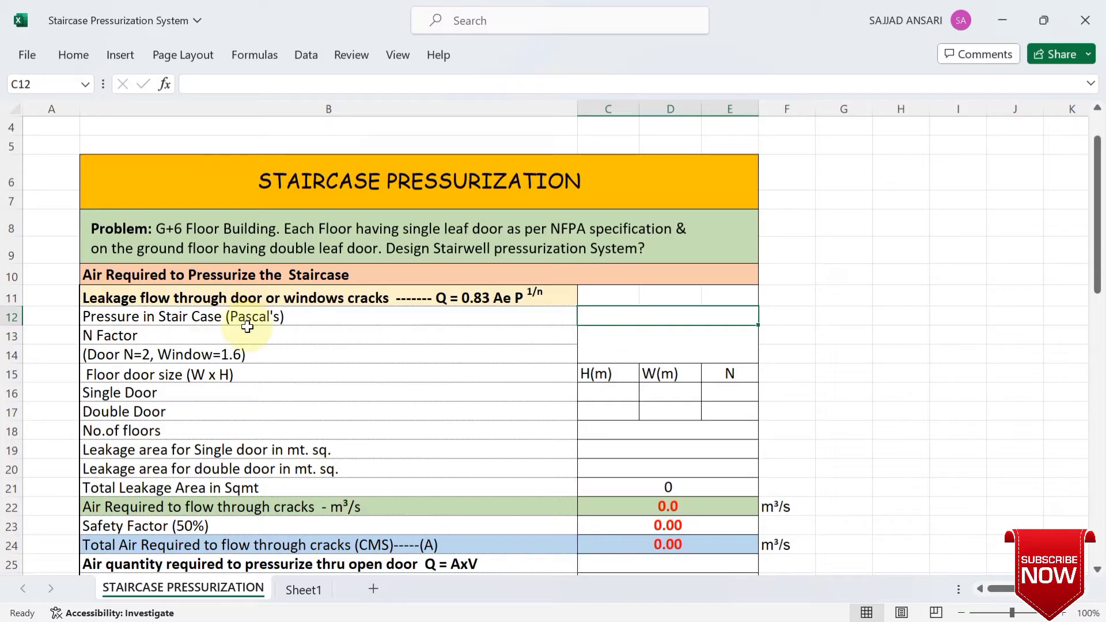
pyautogui.click(303, 589)
pyautogui.scroll(-7, 699, 339)
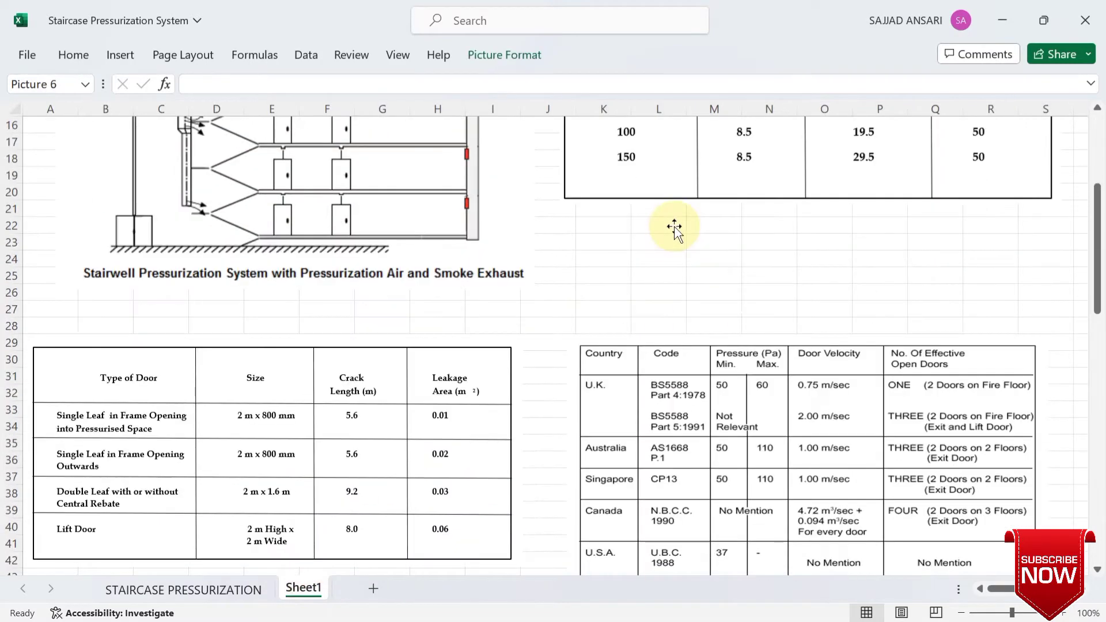
pyautogui.scroll(1, 639, 286)
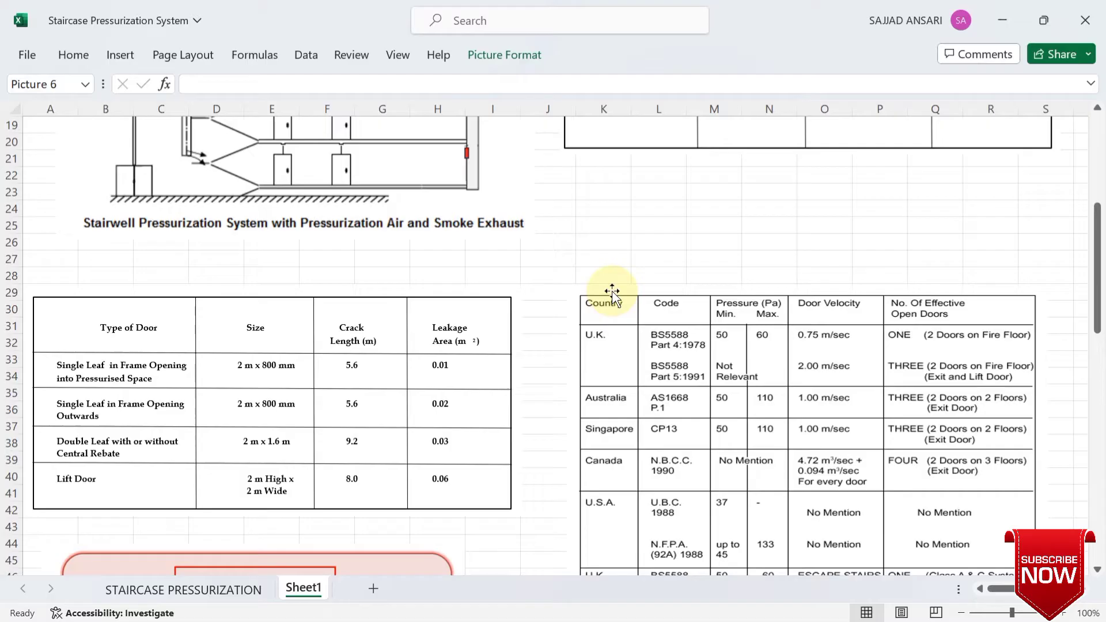
pyautogui.scroll(-1, 608, 308)
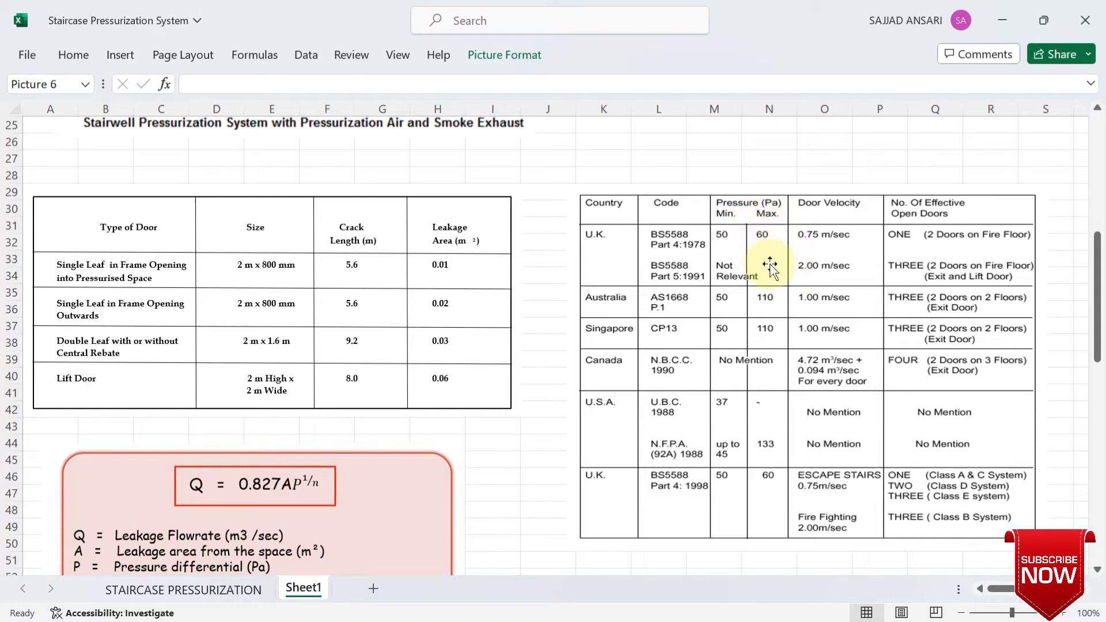
pyautogui.scroll(4, 456, 343)
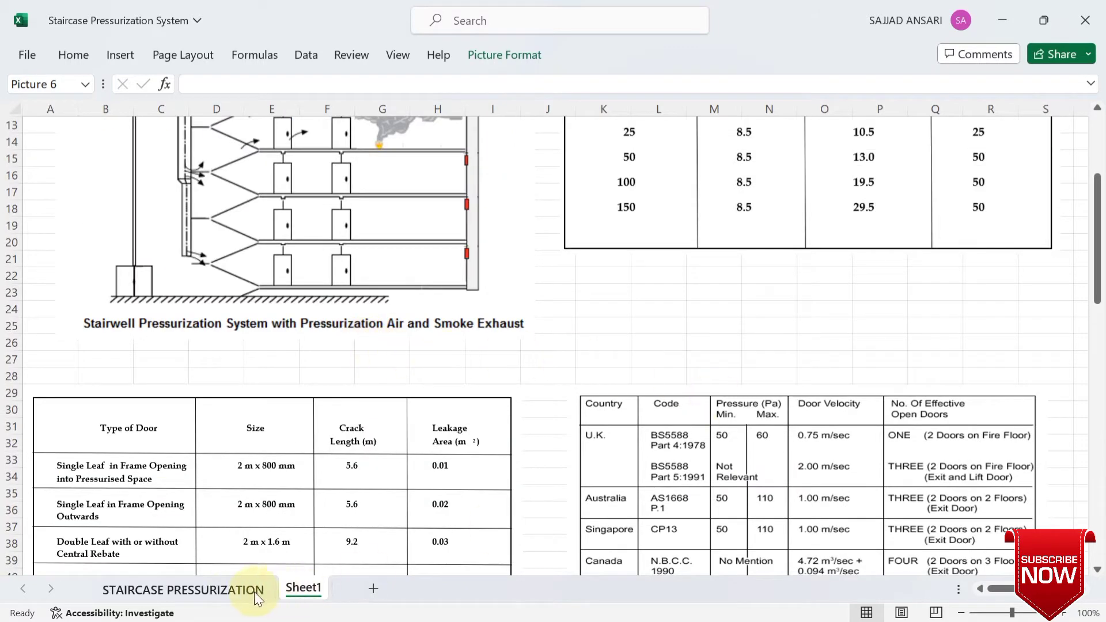
pyautogui.click(231, 589)
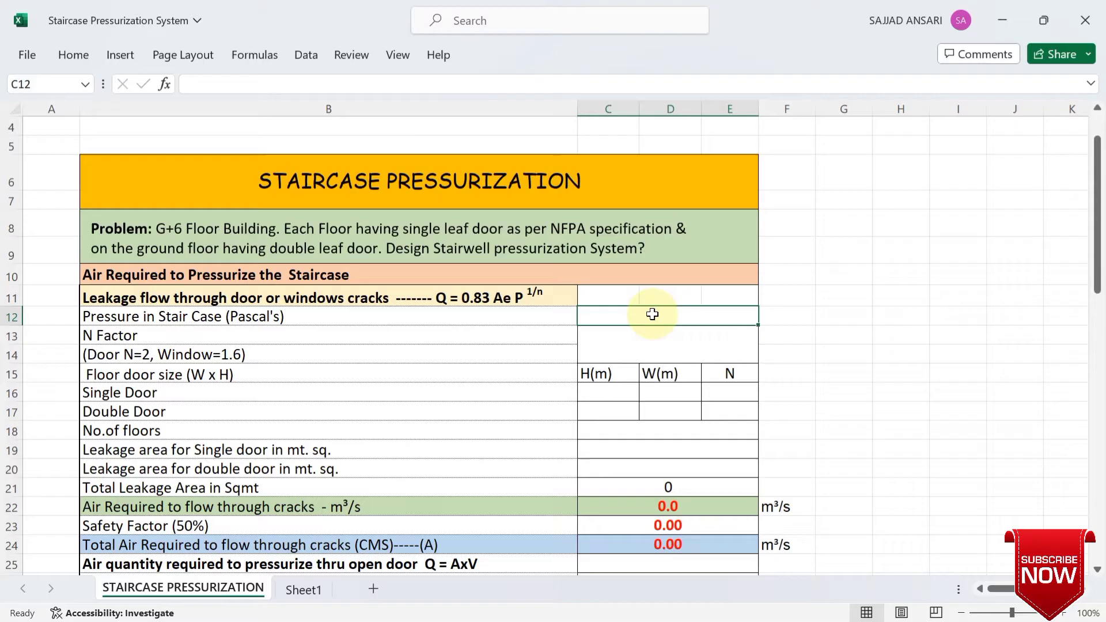
pyautogui.write('50')
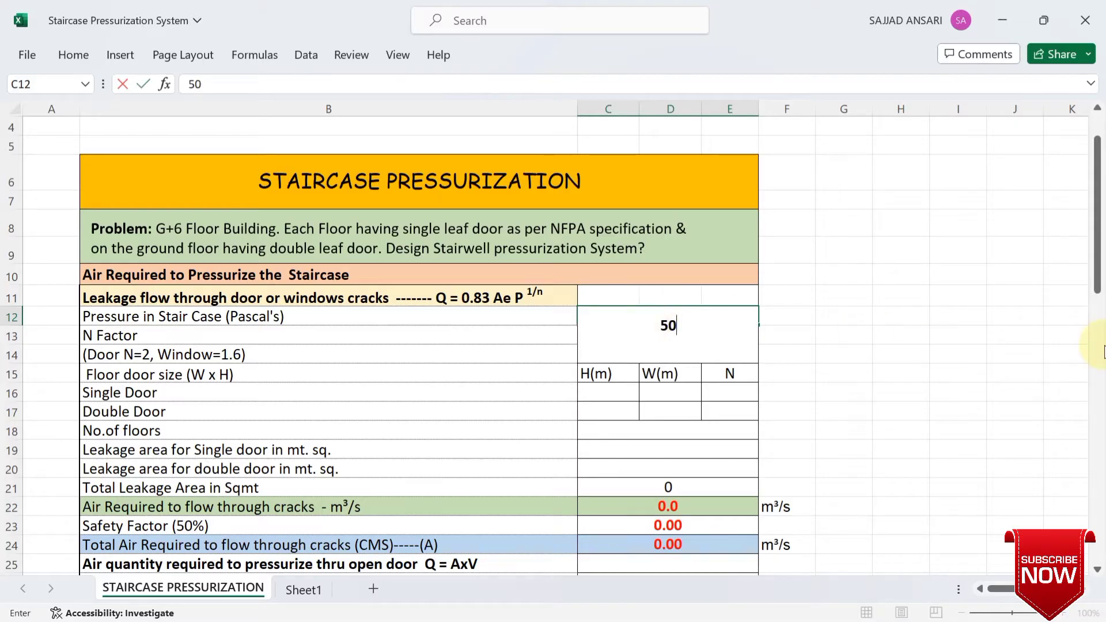
pyautogui.click(1009, 377)
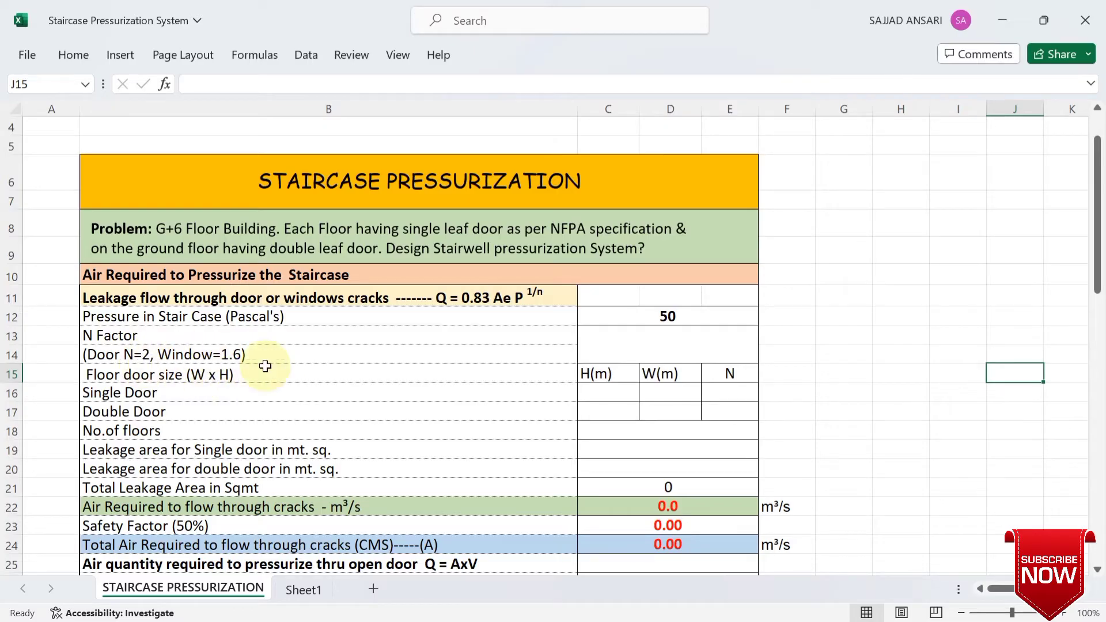
pyautogui.click(680, 336)
pyautogui.write('2')
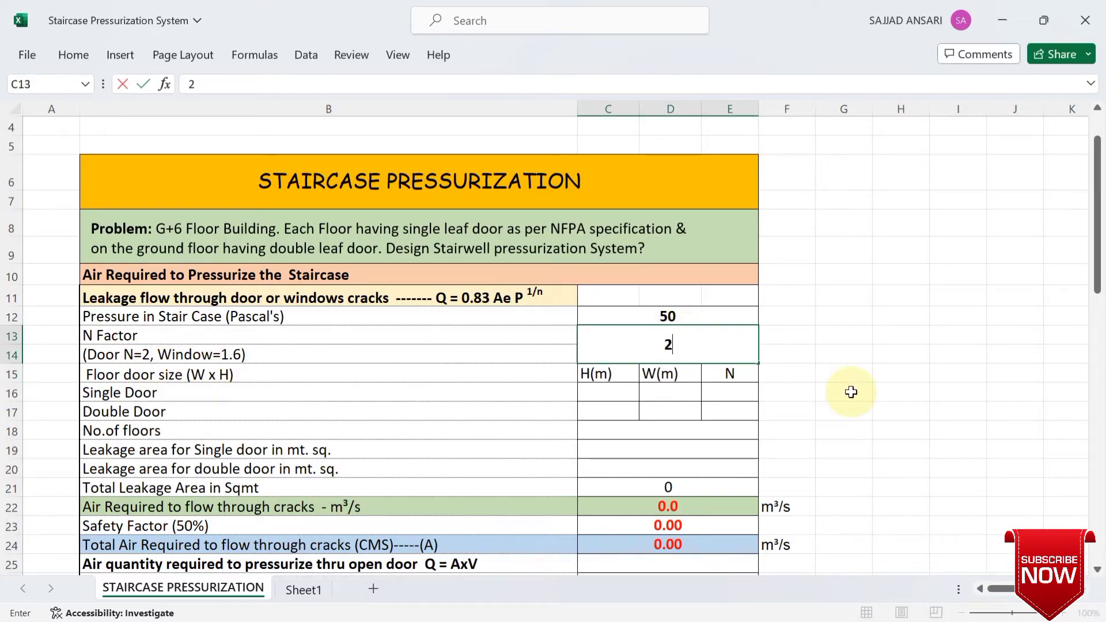
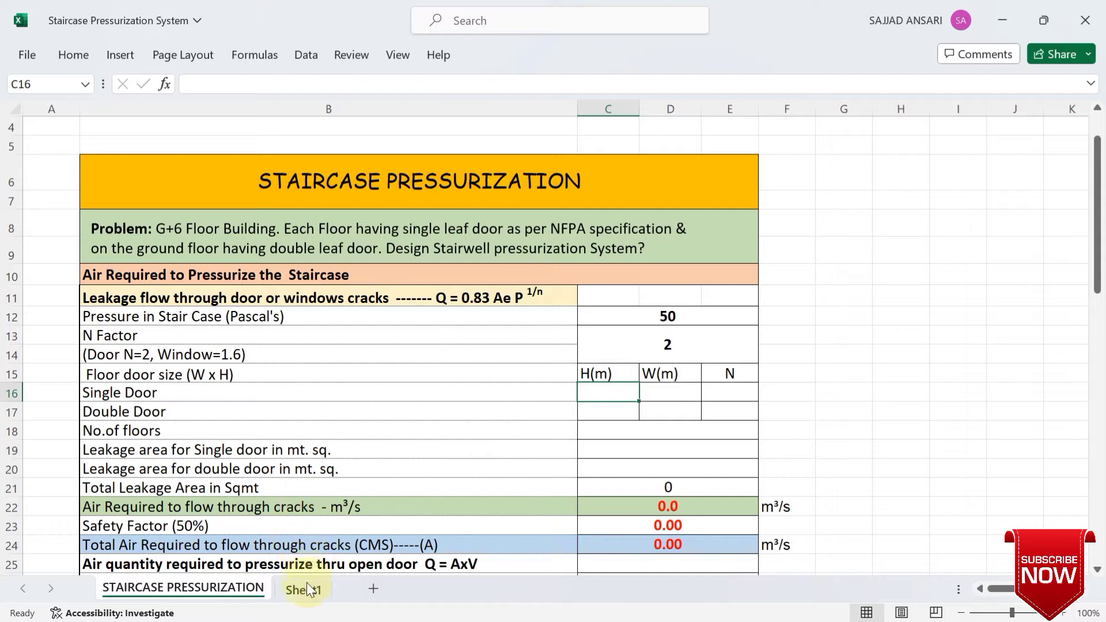
# Consult the door size table on Sheet1 and enter the single door with height 2 m, width 0.8 m and quantity 6
pyautogui.click(306, 588)
pyautogui.scroll(-2, 193, 381)
pyautogui.scroll(1, 196, 383)
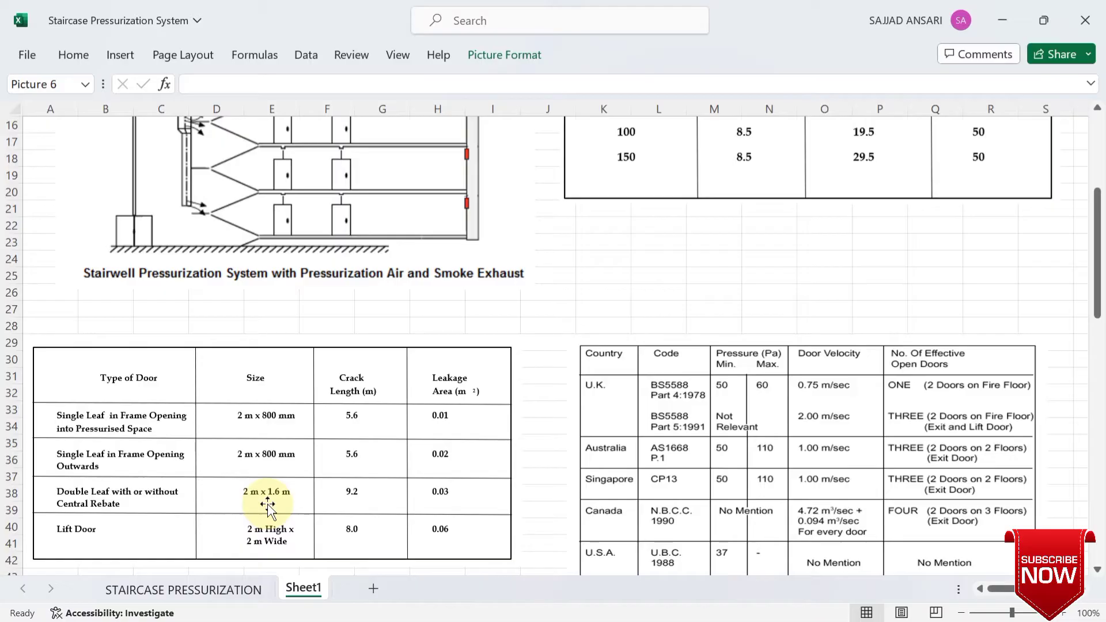
pyautogui.click(190, 587)
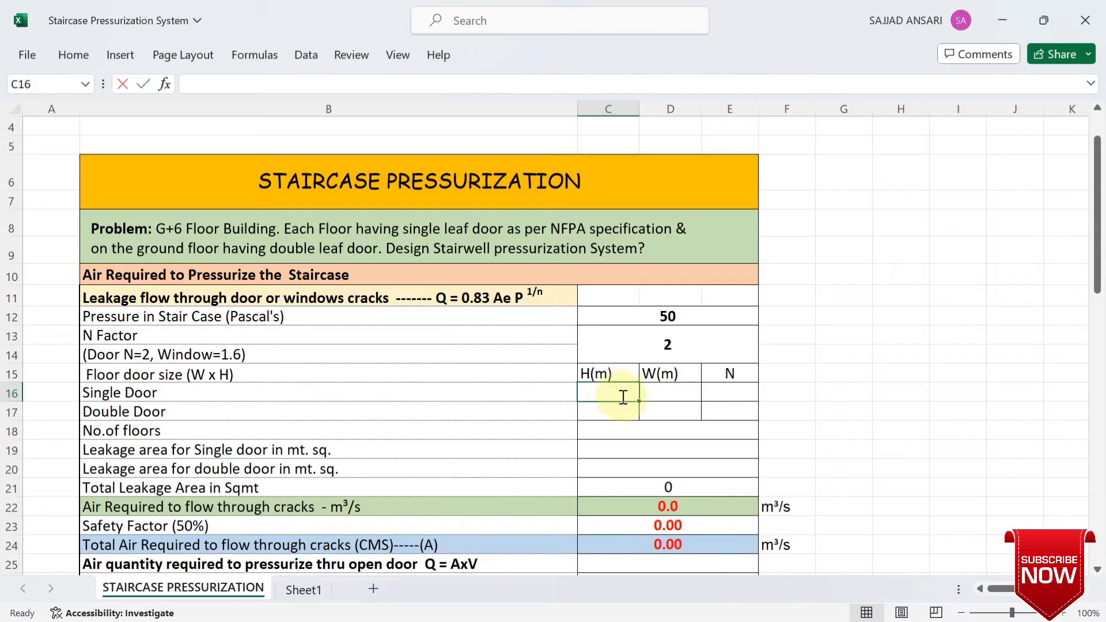
pyautogui.write('2')
pyautogui.click(665, 393)
pyautogui.write('.')
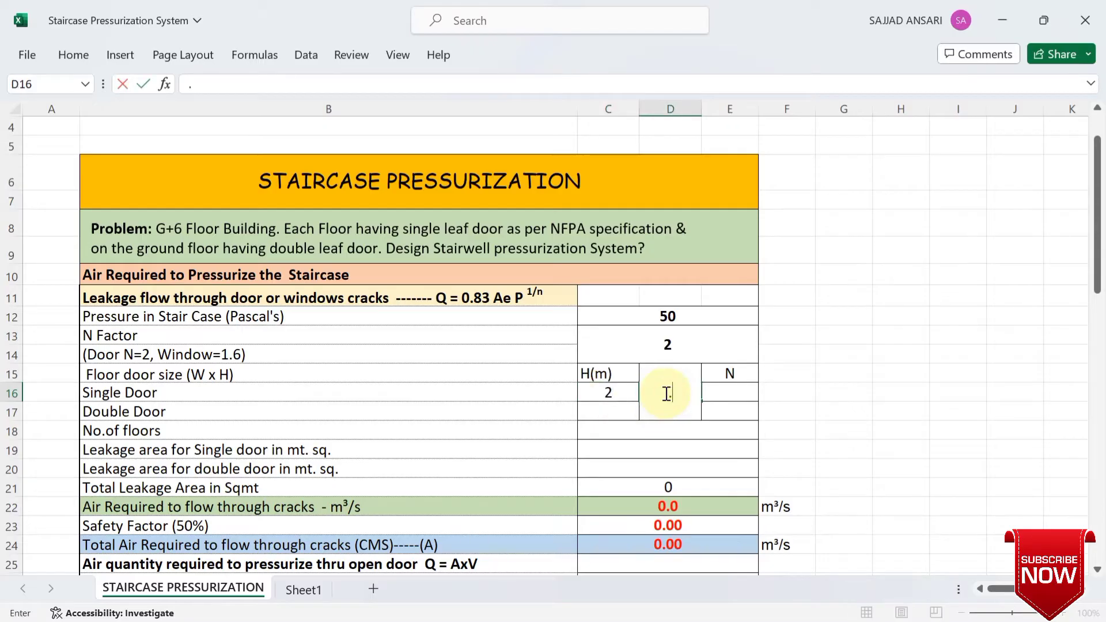
pyautogui.write('8')
pyautogui.click(722, 395)
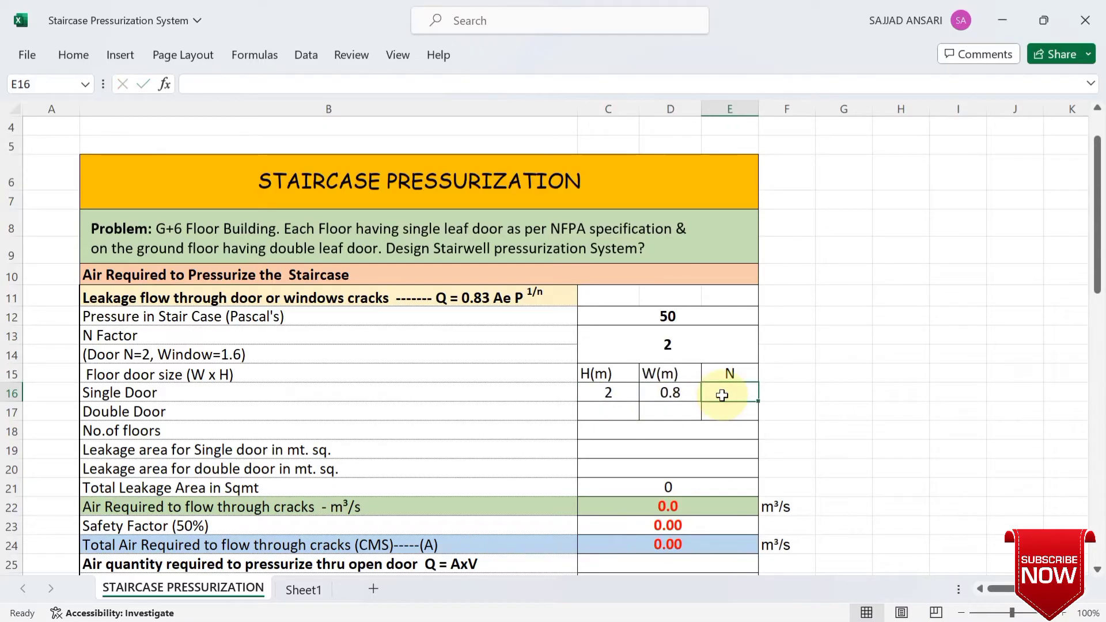
pyautogui.write('6')
# Enter the double door with height 2 m, width 1.6 m and quantity 1
pyautogui.click(609, 420)
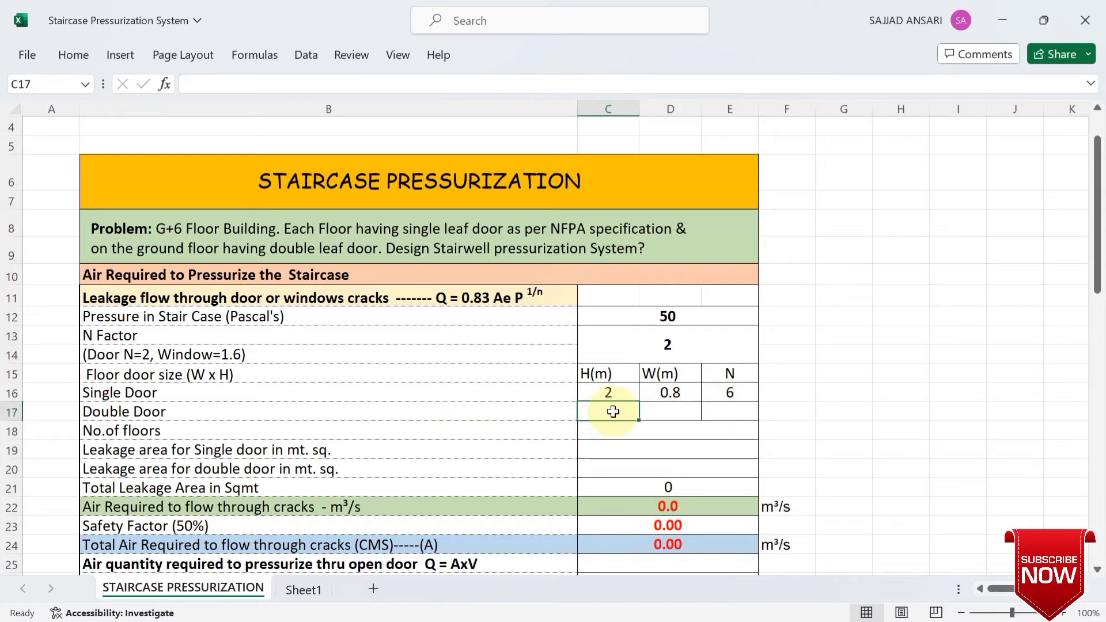
pyautogui.write('2')
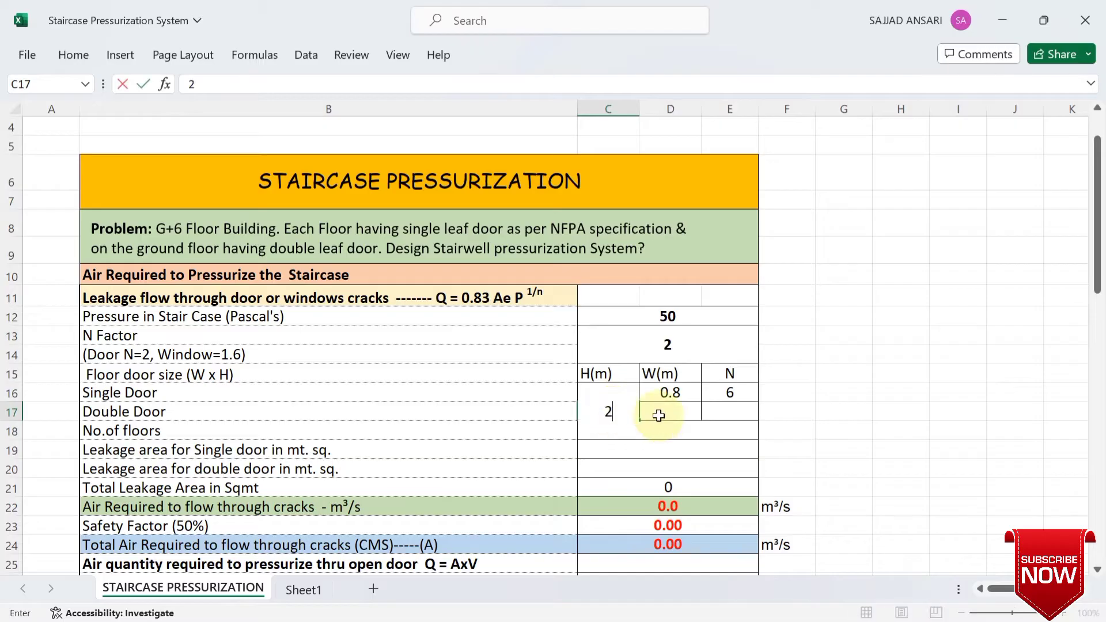
pyautogui.click(664, 414)
pyautogui.write('1.')
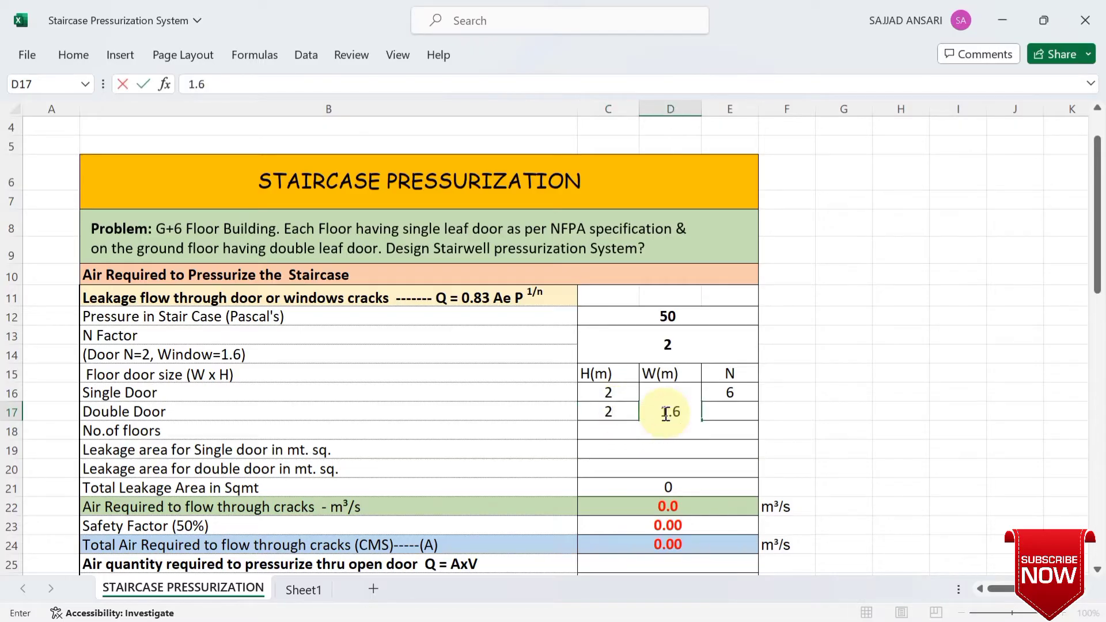
pyautogui.write('6')
pyautogui.click(719, 413)
pyautogui.write('1')
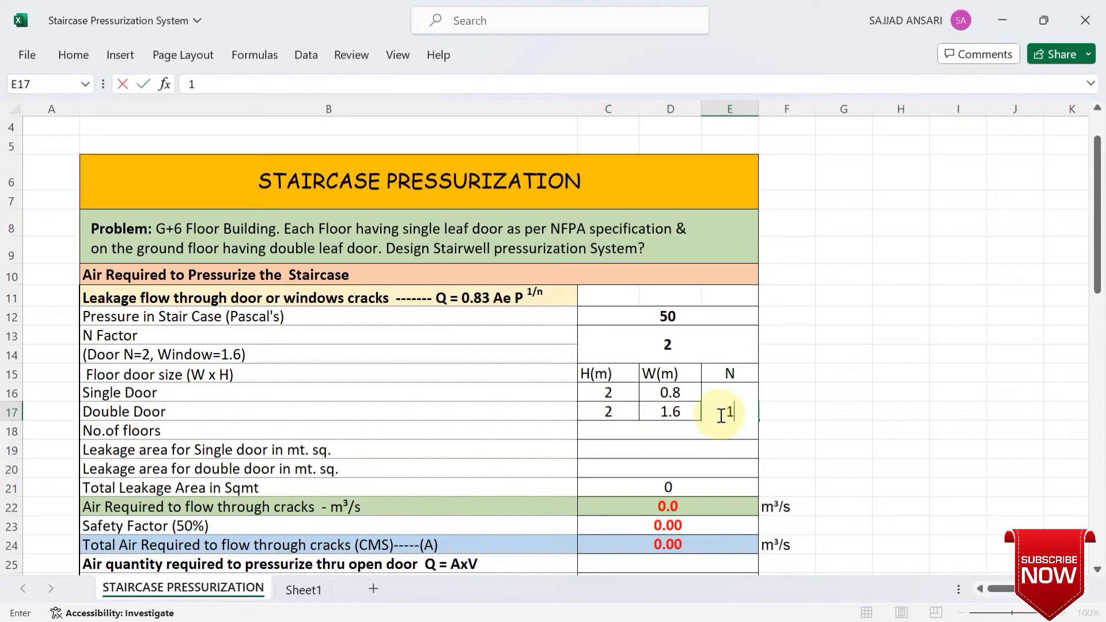
pyautogui.click(820, 449)
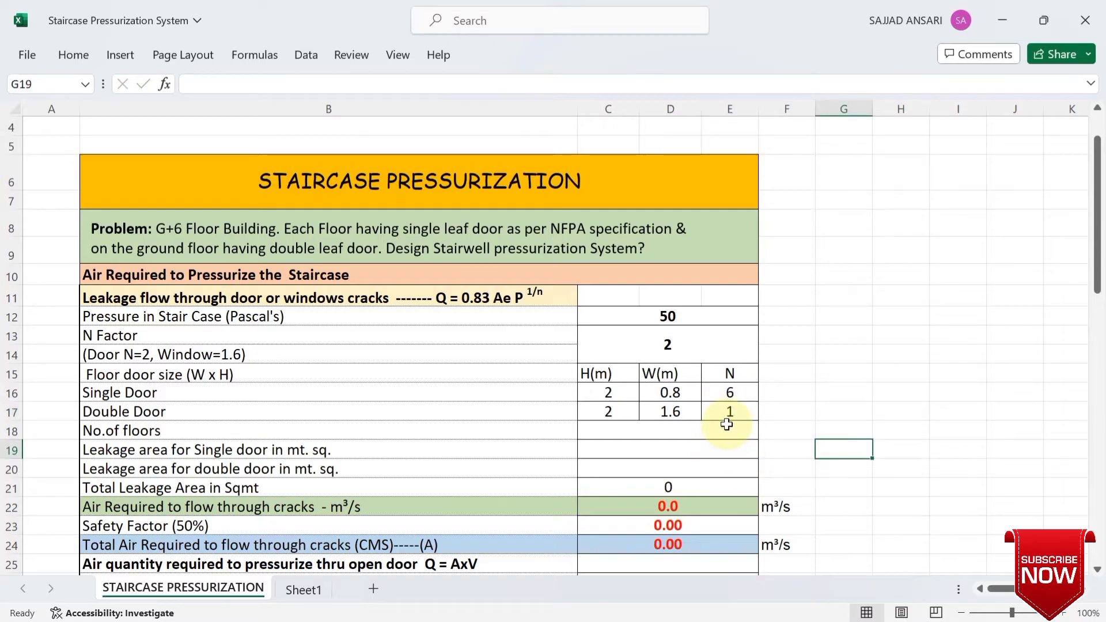
# Set the number of floors to 7
pyautogui.click(643, 435)
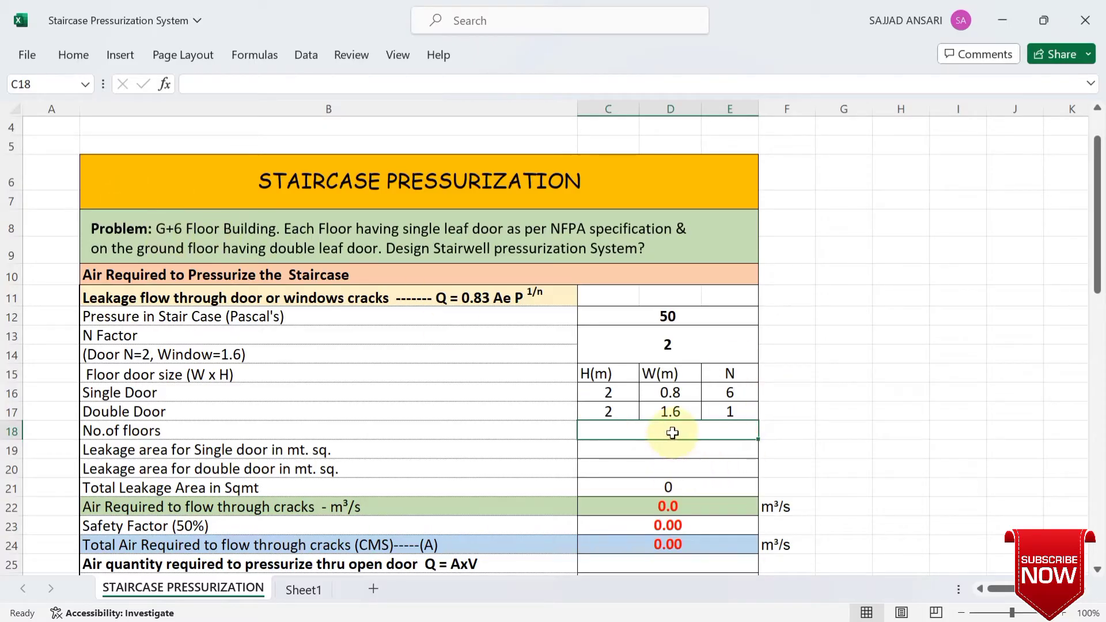
pyautogui.write('7')
pyautogui.click(894, 469)
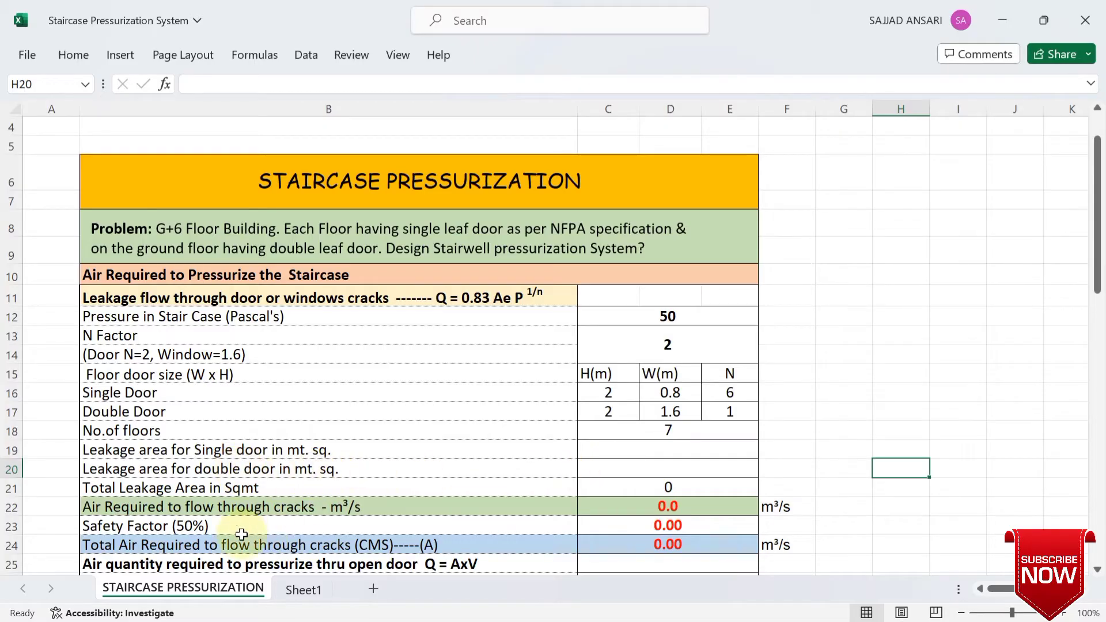
# Consult the door leakage area table on Sheet1 and set the single door leakage area to 0.01 square metres
pyautogui.click(303, 589)
pyautogui.scroll(2, 612, 348)
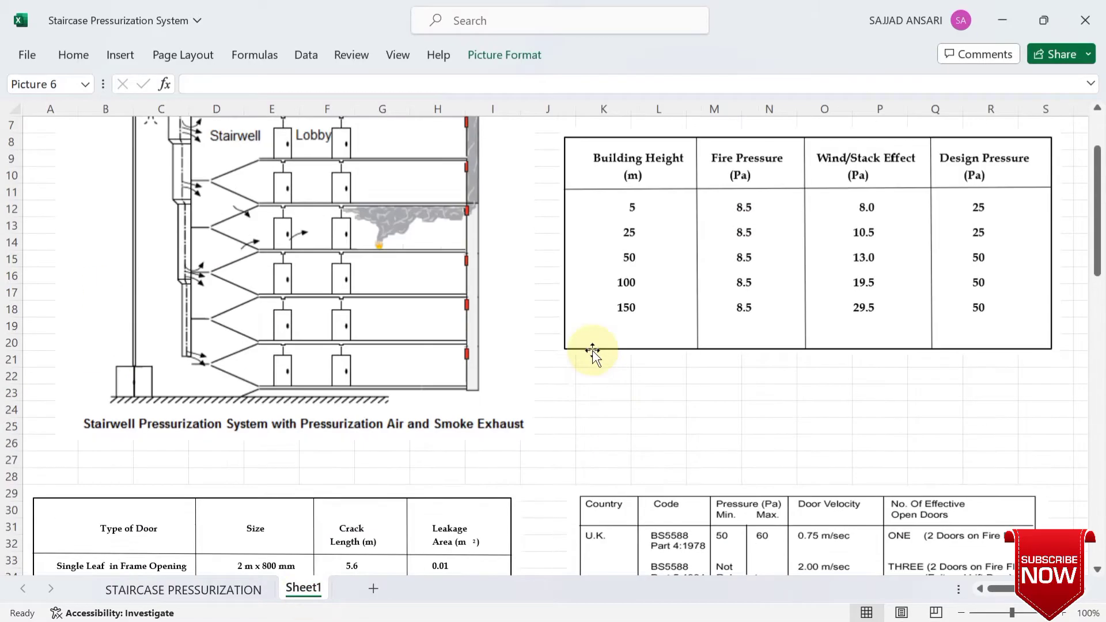
pyautogui.scroll(-2, 593, 353)
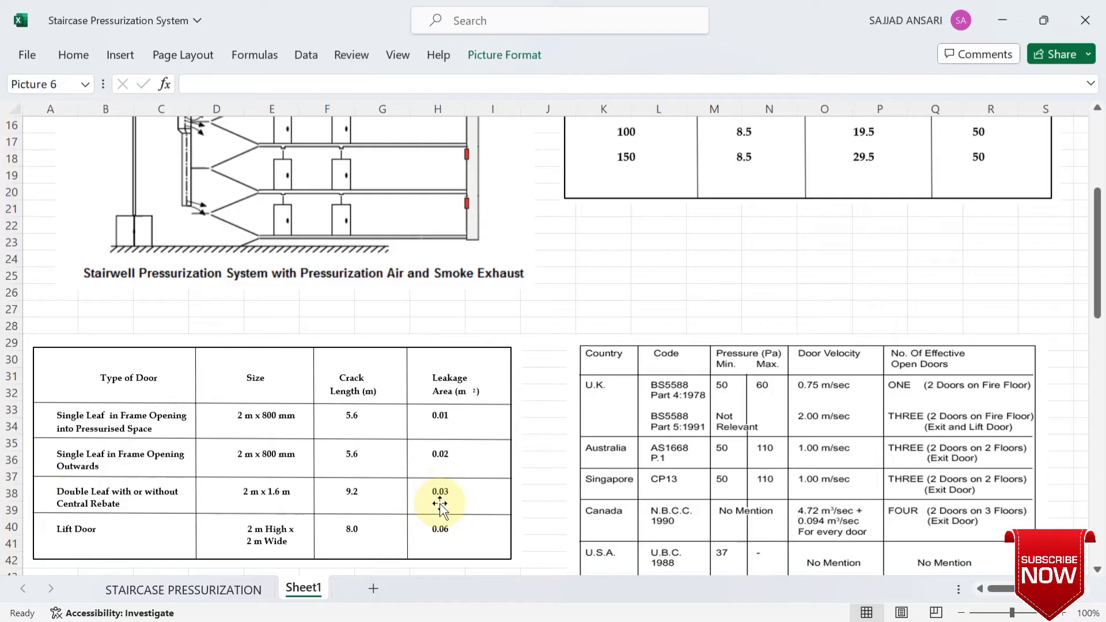
pyautogui.click(170, 588)
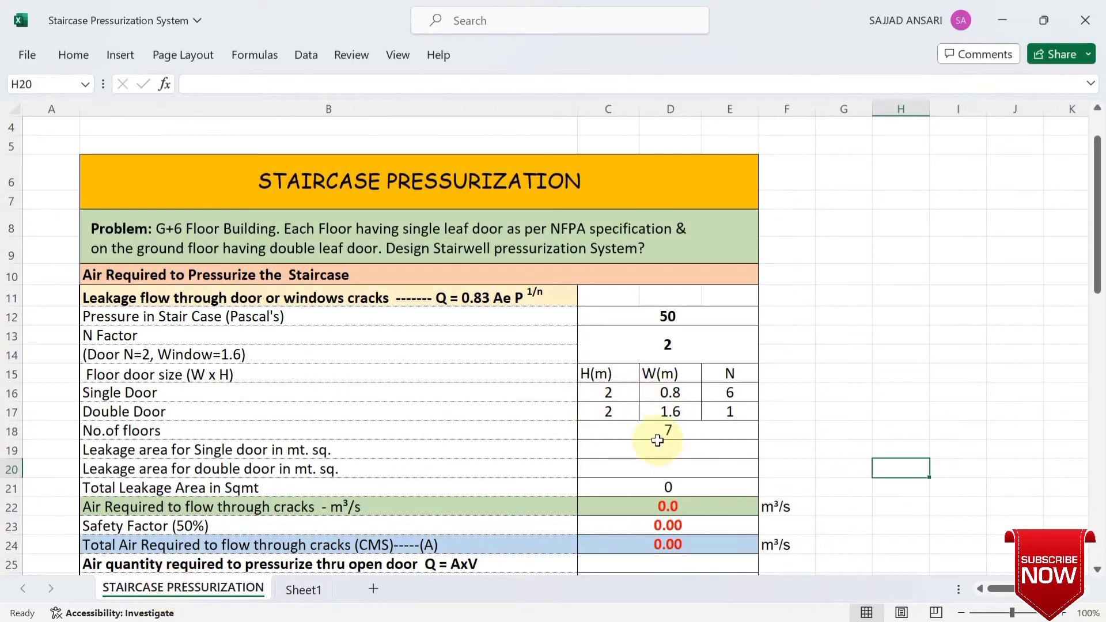
pyautogui.click(651, 448)
pyautogui.write('0.0')
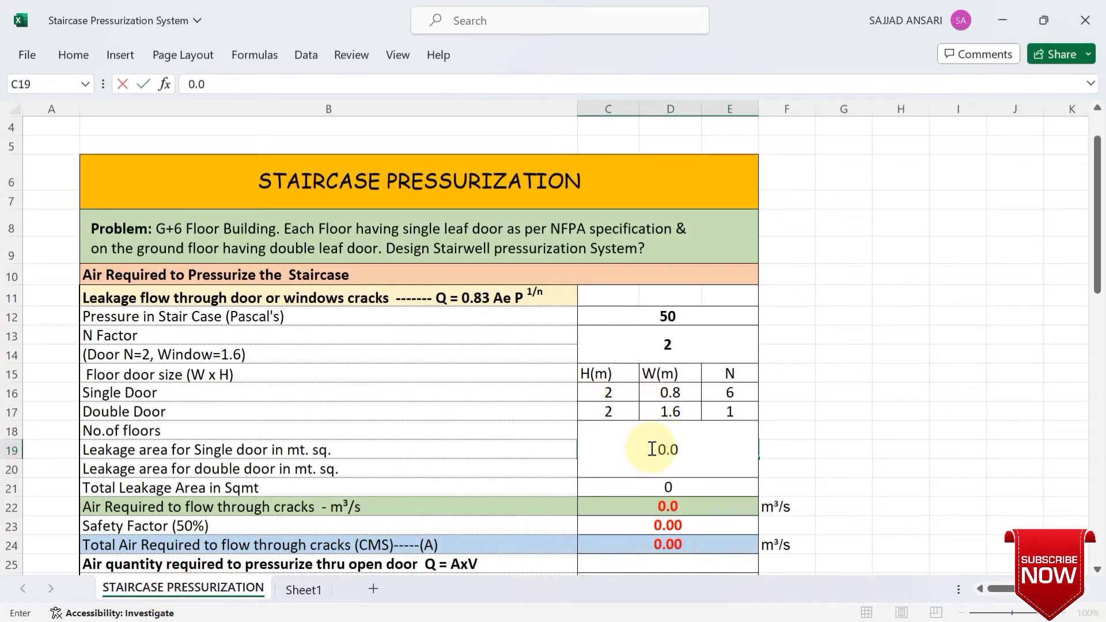
pyautogui.write('1')
pyautogui.press('Return')
# Set the leakage area for the double door to 0.03 square metres
pyautogui.click(620, 465)
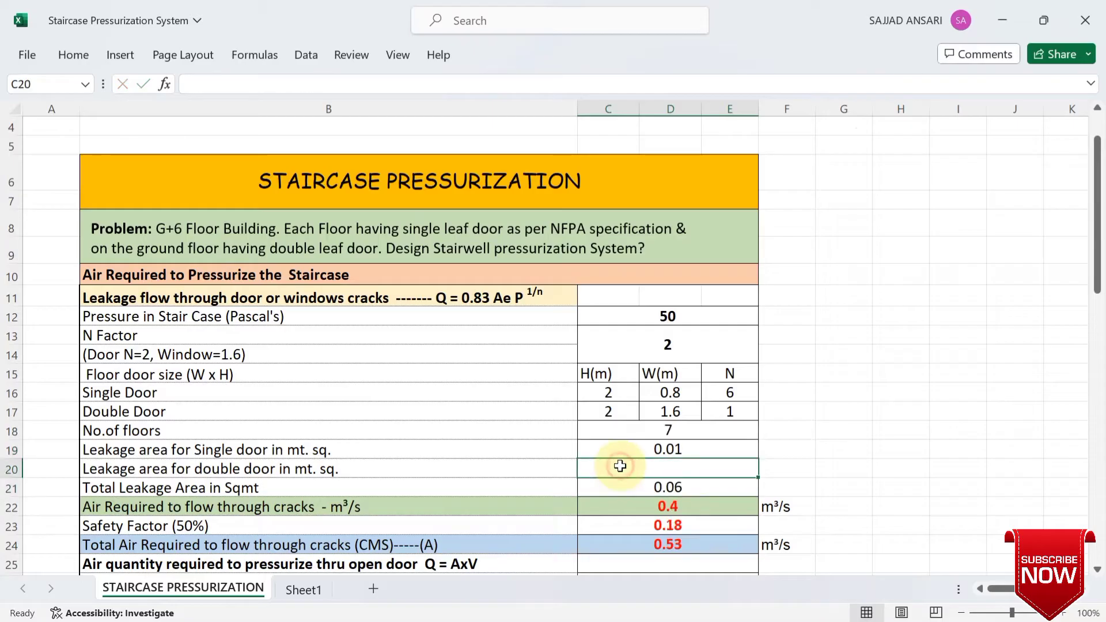
pyautogui.write('0')
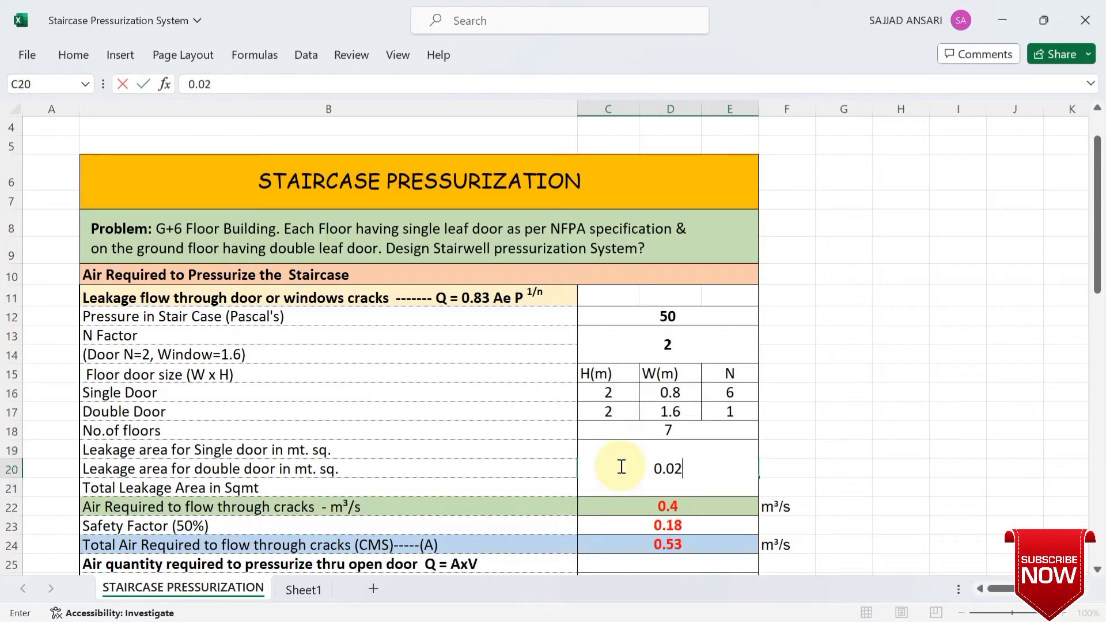
pyautogui.write('.03')
pyautogui.click(878, 448)
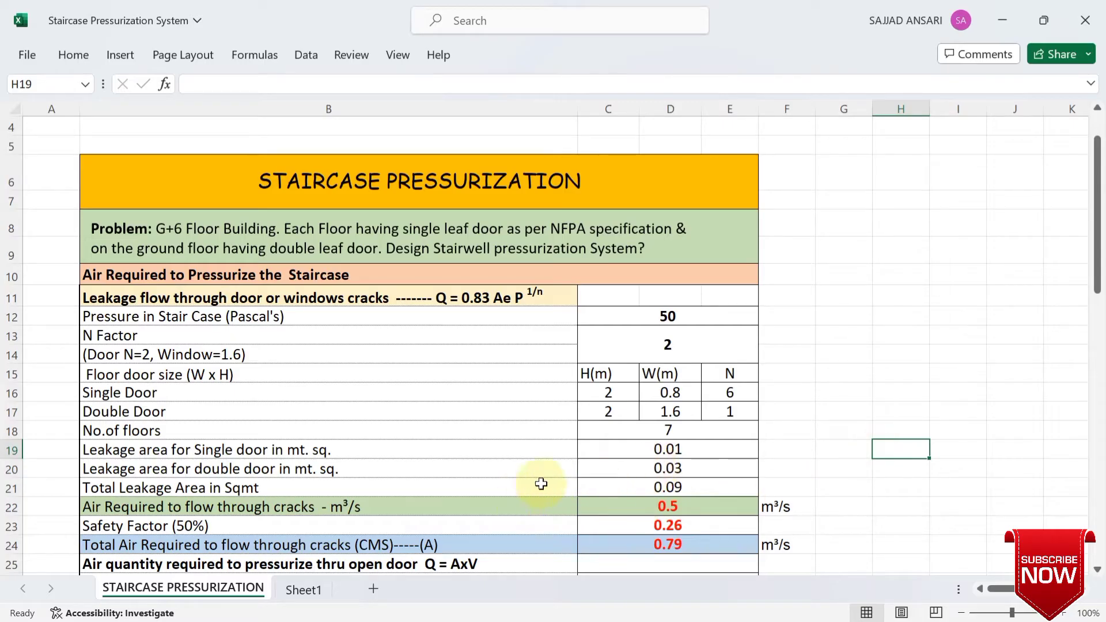
# Examine the formulas behind the total leakage area and the air required to flow through cracks
pyautogui.click(228, 488)
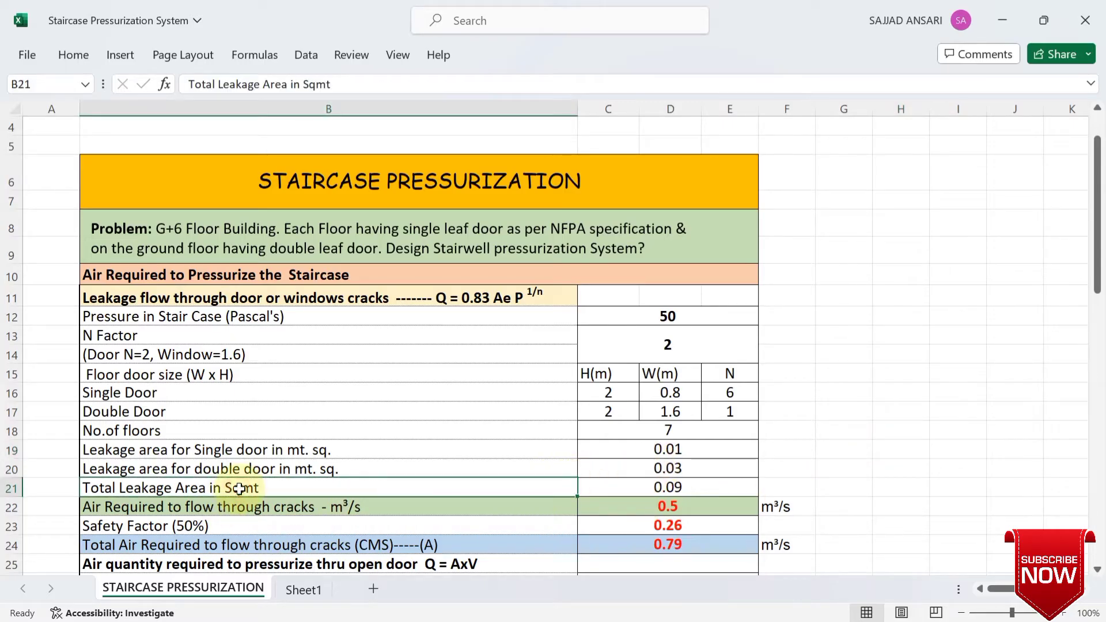
pyautogui.click(611, 491)
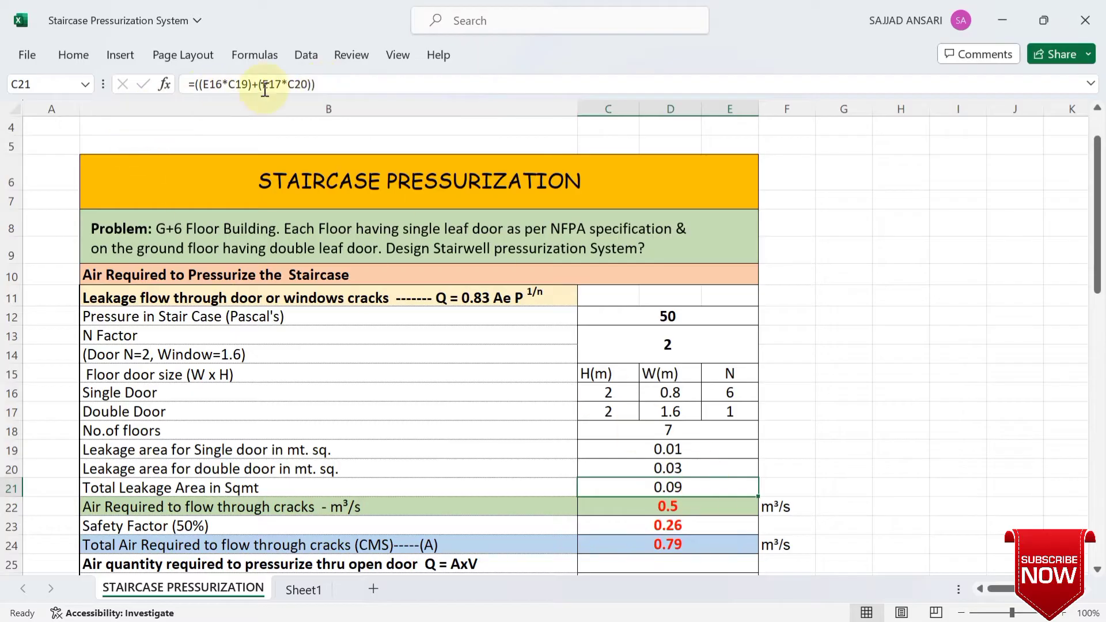
pyautogui.scroll(-2, 684, 402)
pyautogui.scroll(1, 610, 375)
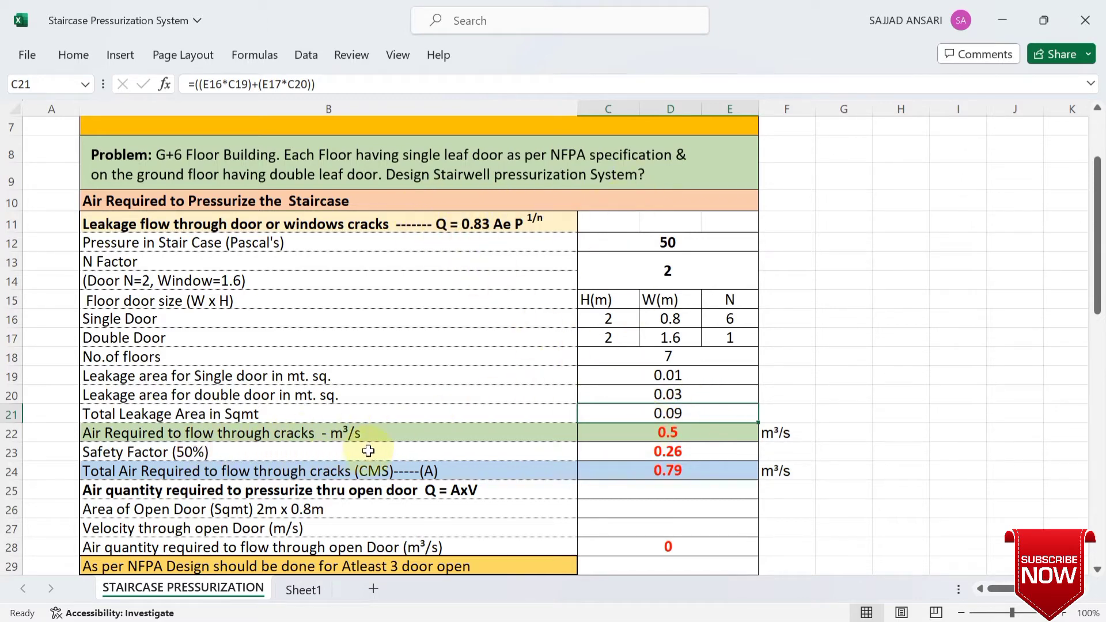
pyautogui.click(657, 435)
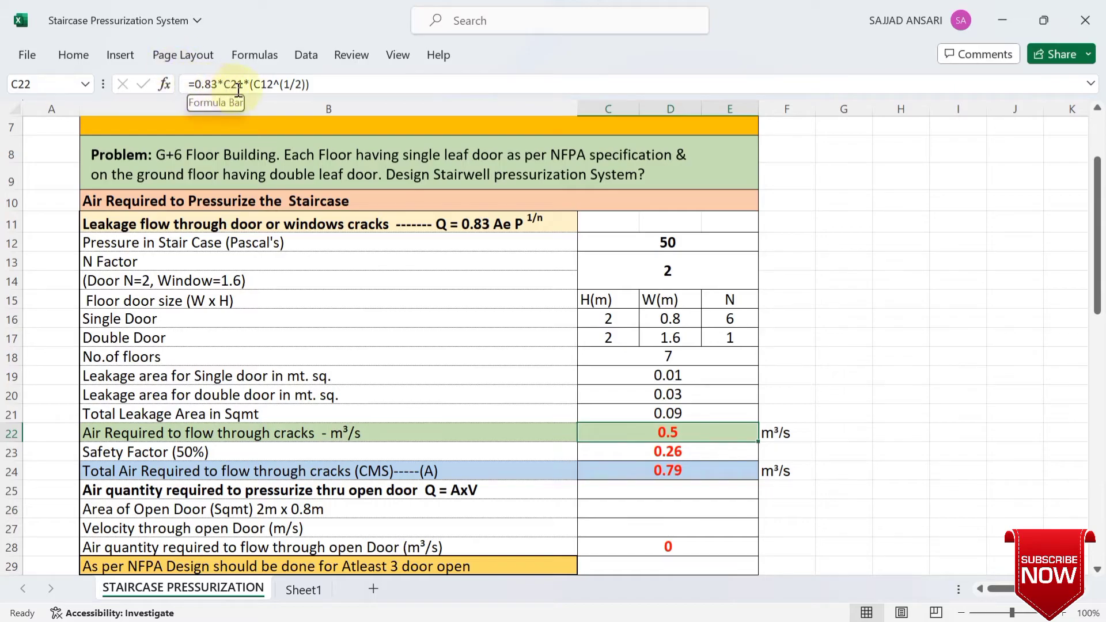
pyautogui.scroll(1, 319, 216)
pyautogui.scroll(-1, 319, 216)
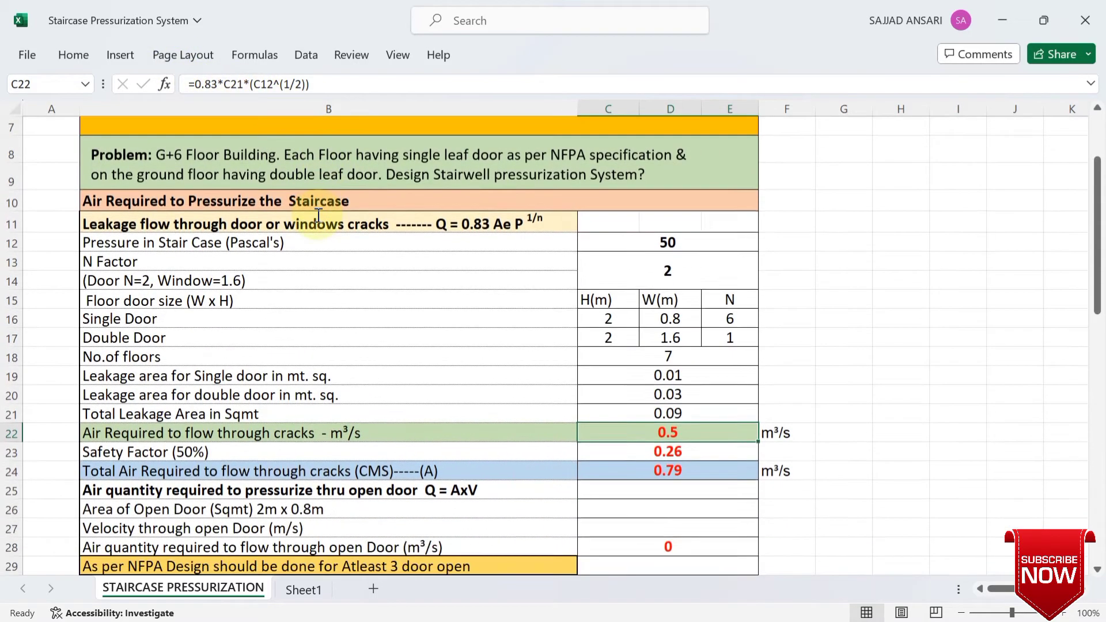
# Freeze the rows above row 8 so the sheet title stays in place while scrolling
pyautogui.scroll(1, 319, 216)
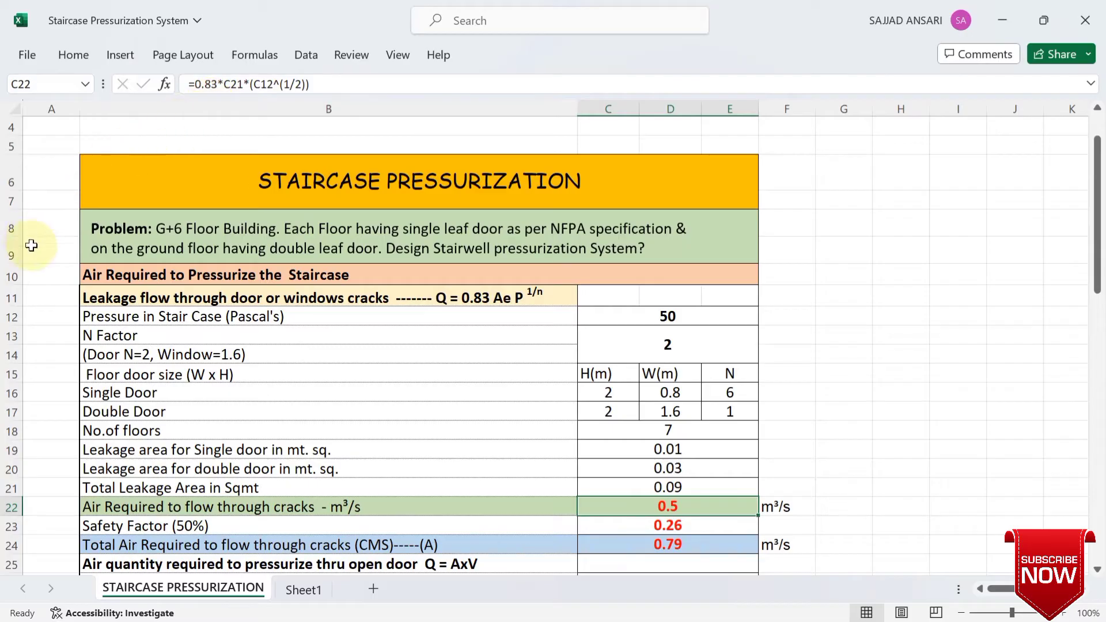
pyautogui.click(13, 227)
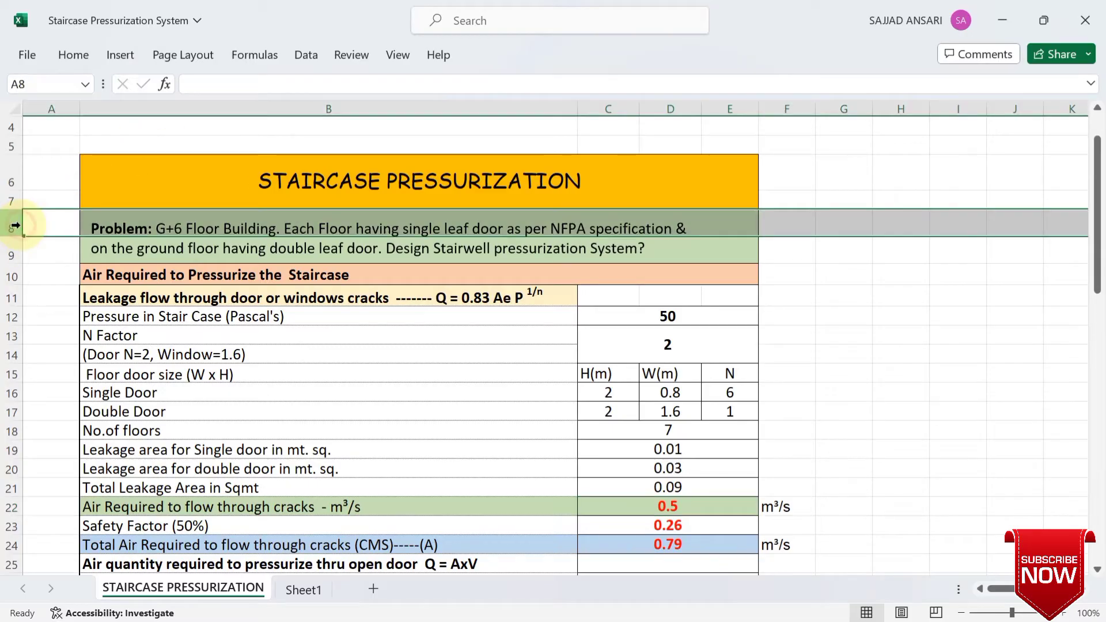
pyautogui.click(82, 54)
pyautogui.click(132, 57)
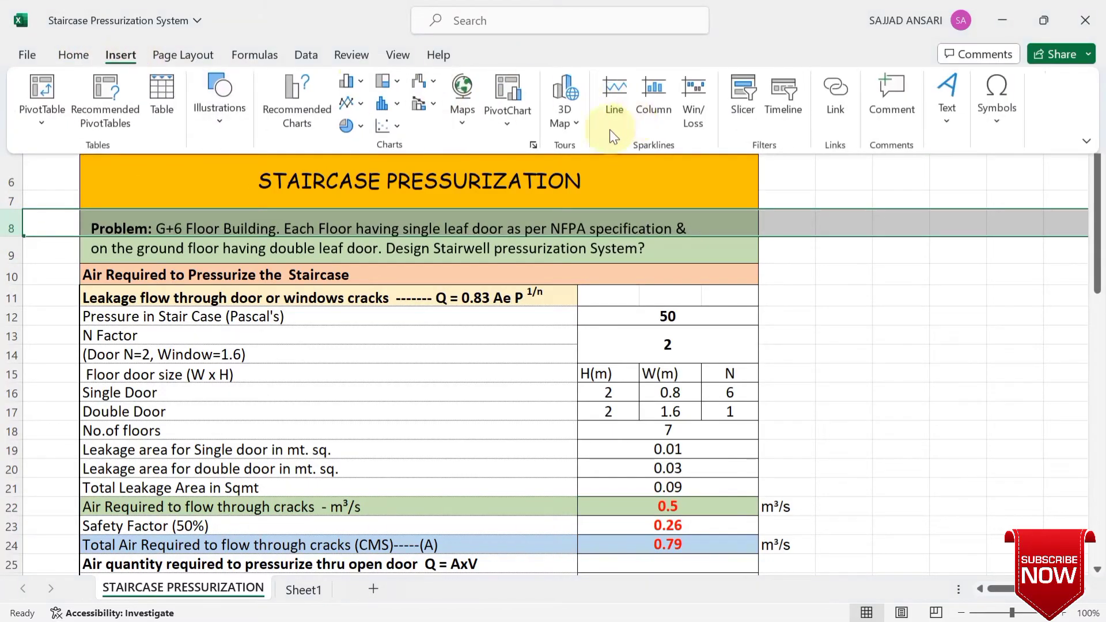
pyautogui.click(68, 56)
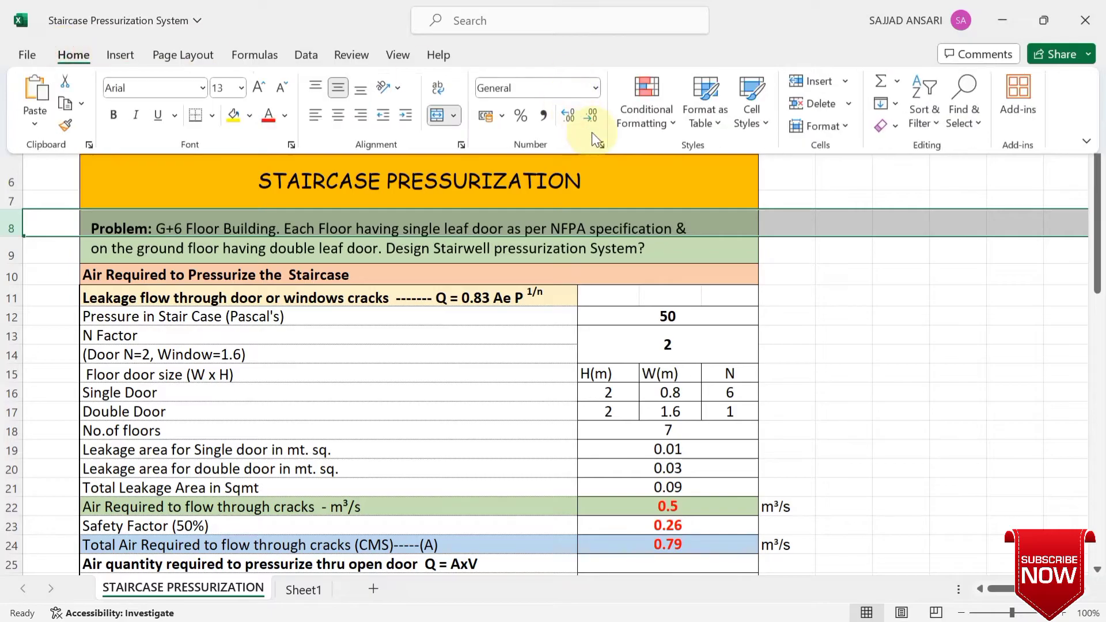
pyautogui.click(397, 55)
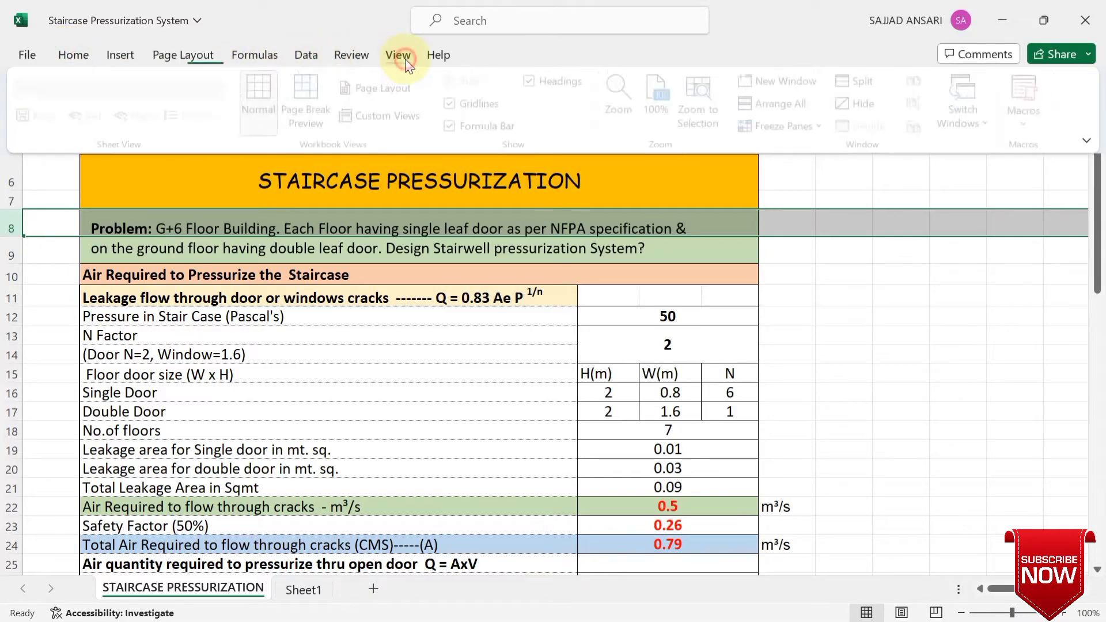
pyautogui.click(790, 126)
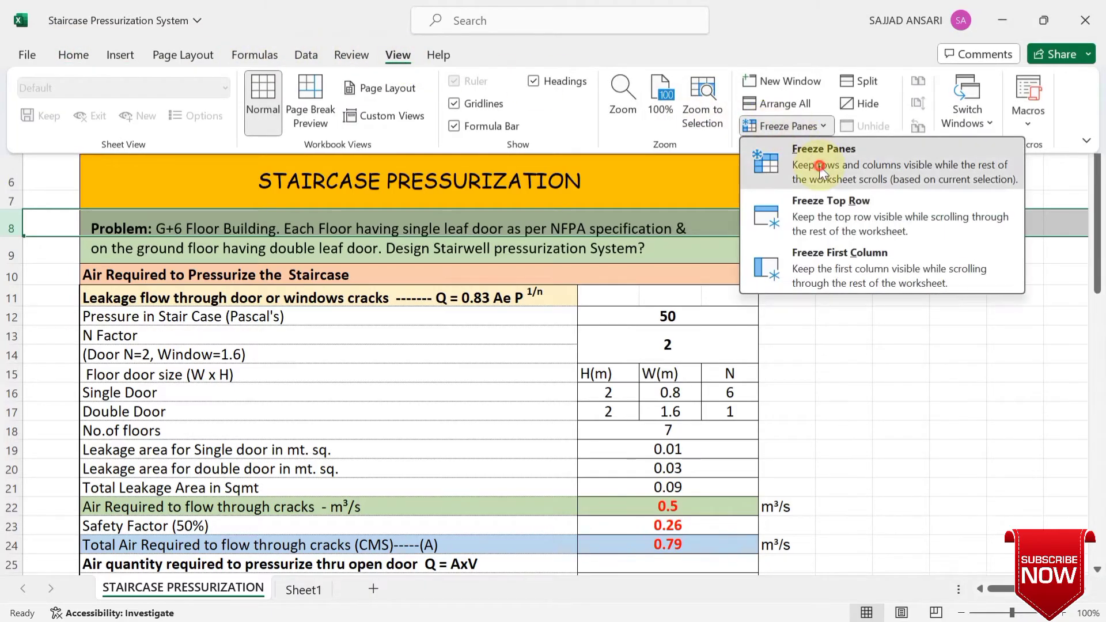
pyautogui.click(810, 151)
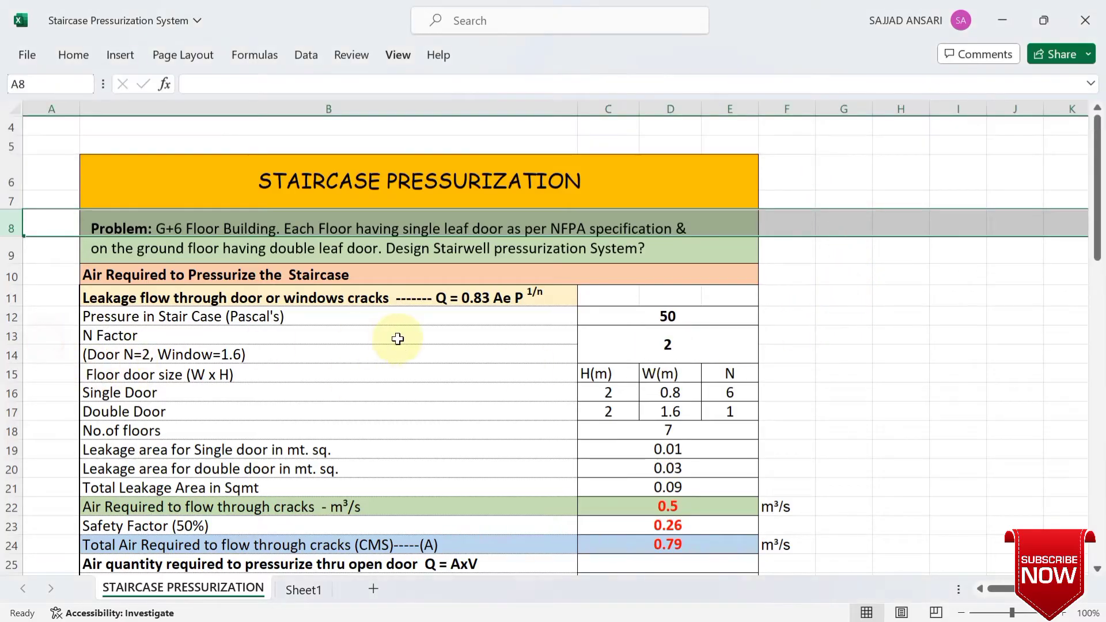
pyautogui.scroll(-2, 398, 338)
pyautogui.scroll(-1, 401, 342)
pyautogui.scroll(3, 401, 342)
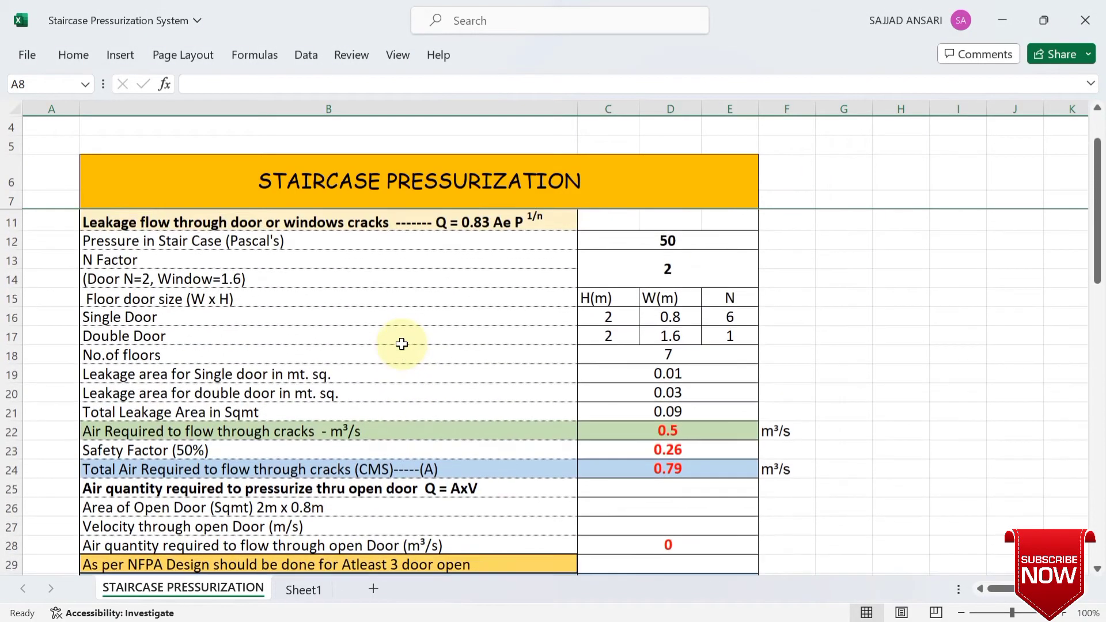
pyautogui.scroll(-1, 406, 344)
pyautogui.click(923, 358)
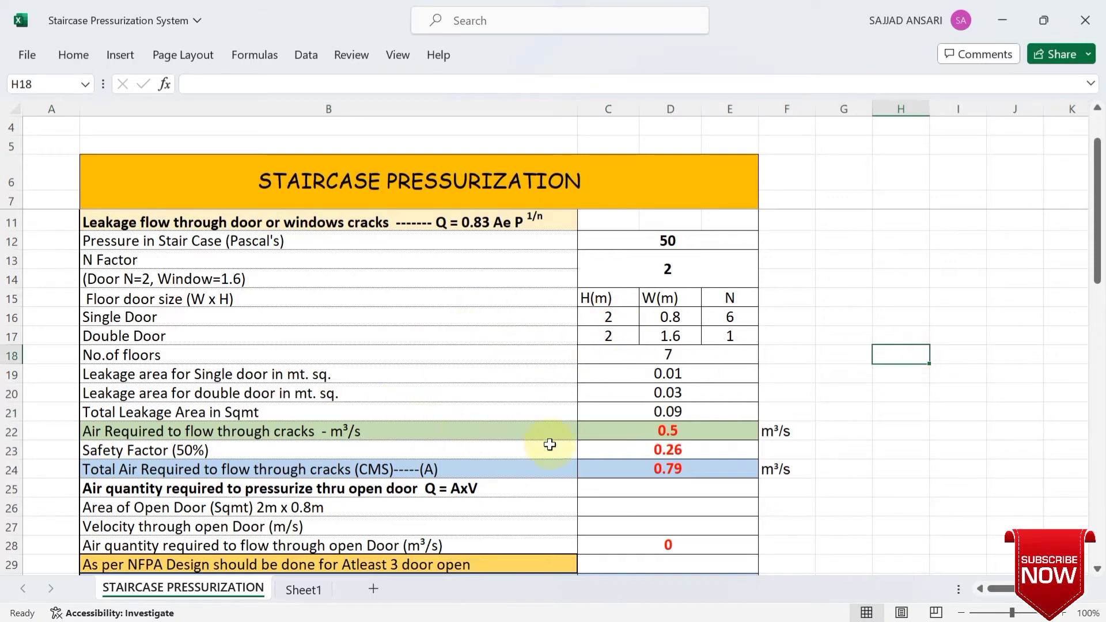
# Examine the formulas for air required through cracks, the 50% safety factor and total air required (A)
pyautogui.click(675, 435)
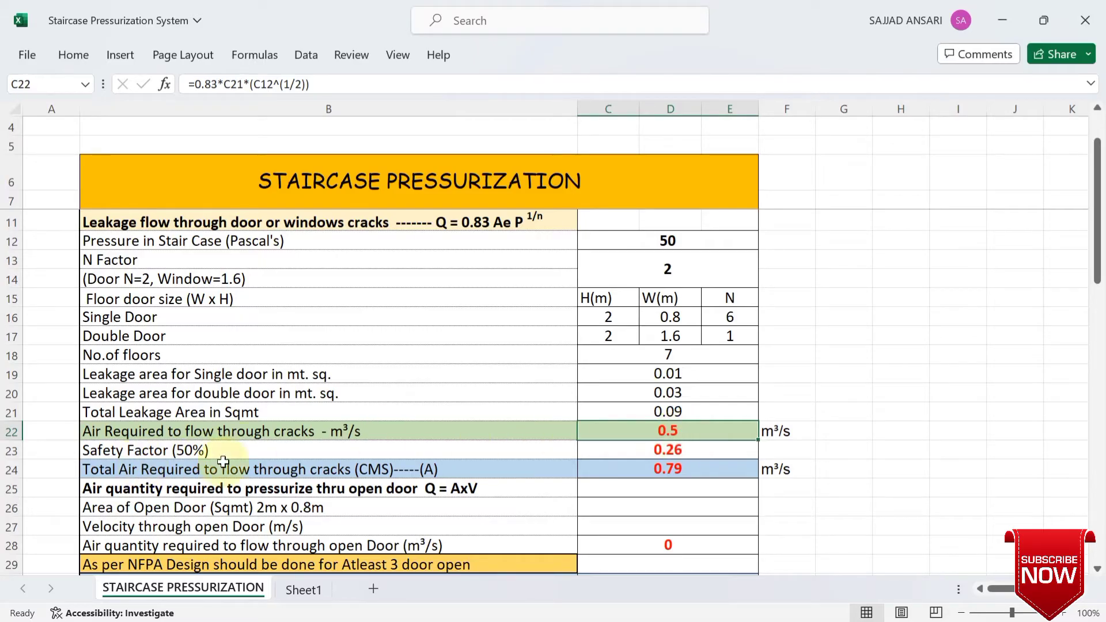
pyautogui.click(645, 451)
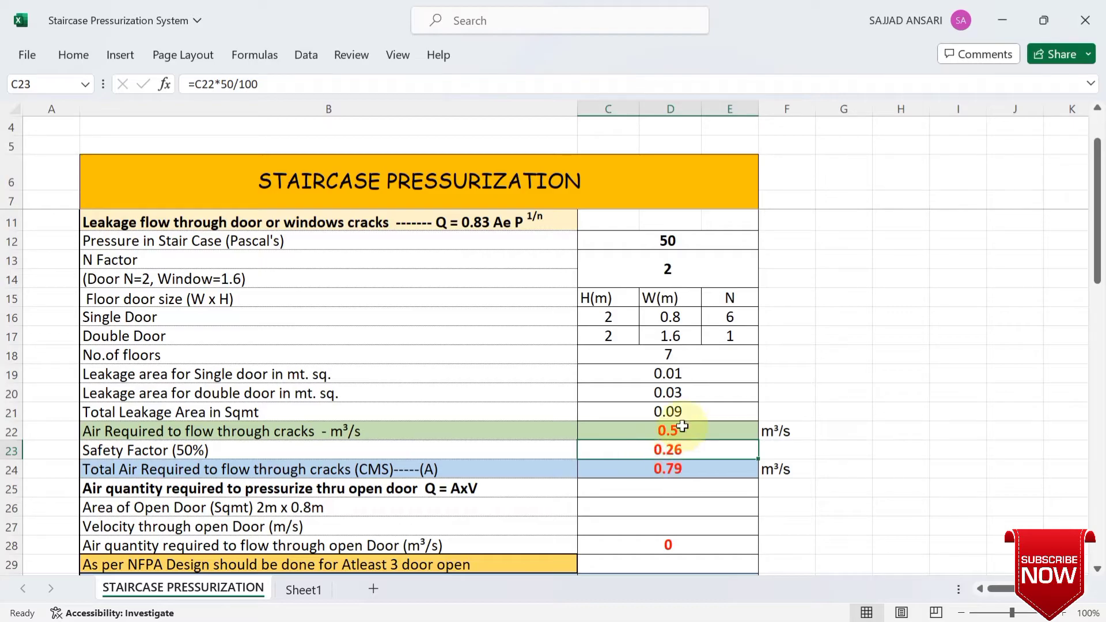
pyautogui.click(663, 471)
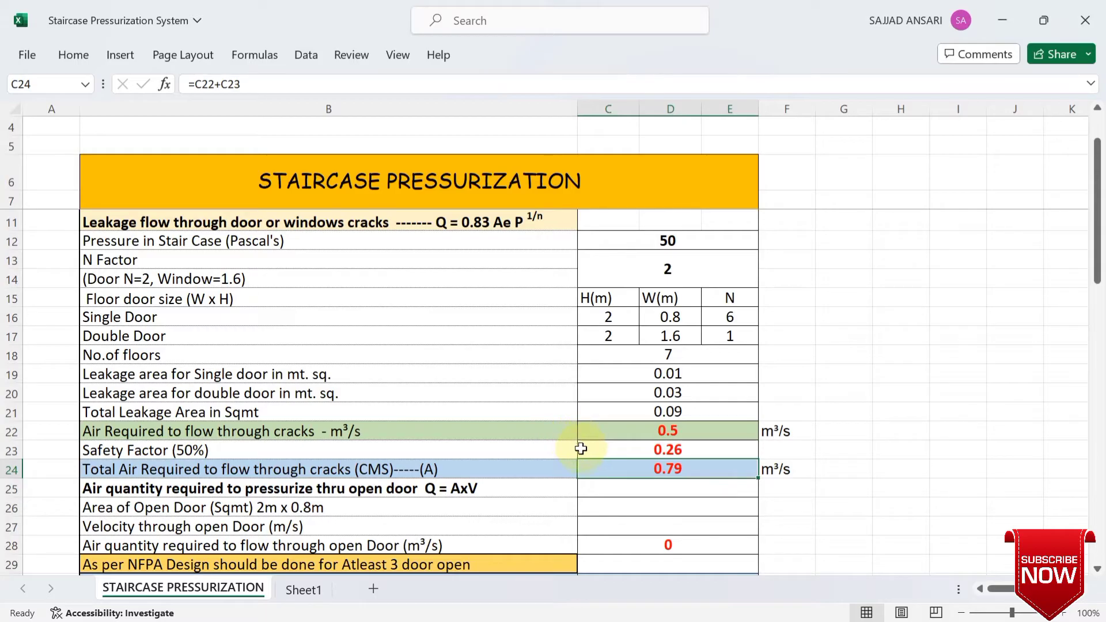
# Review the worksheet section on the air quantity required to pressurize through open doors
pyautogui.scroll(-1, 583, 450)
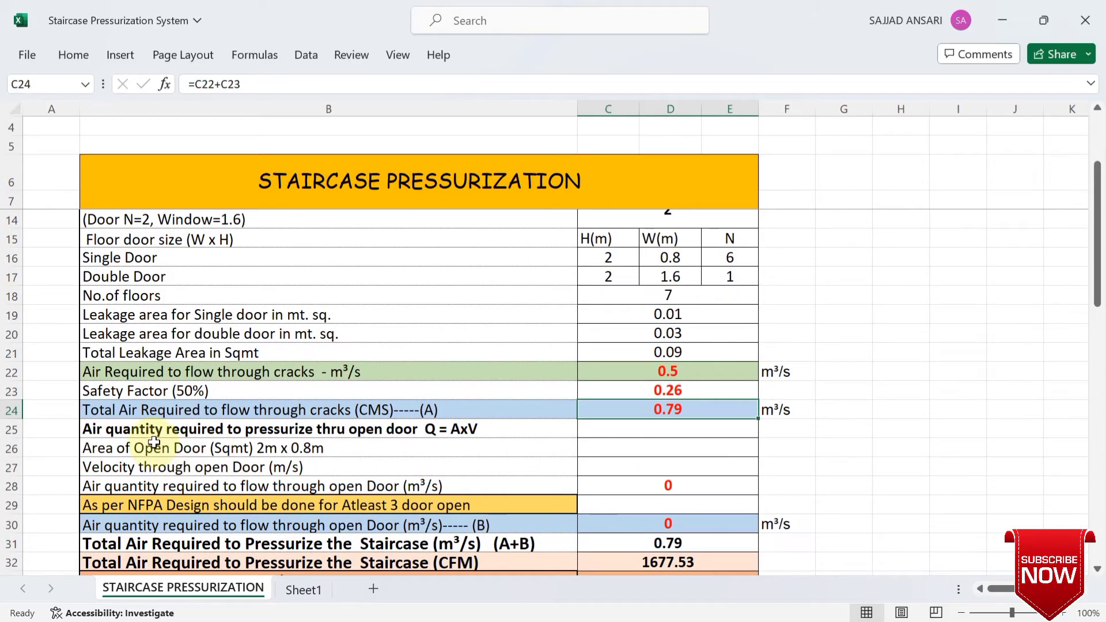
pyautogui.scroll(-1, 154, 443)
pyautogui.scroll(1, 189, 417)
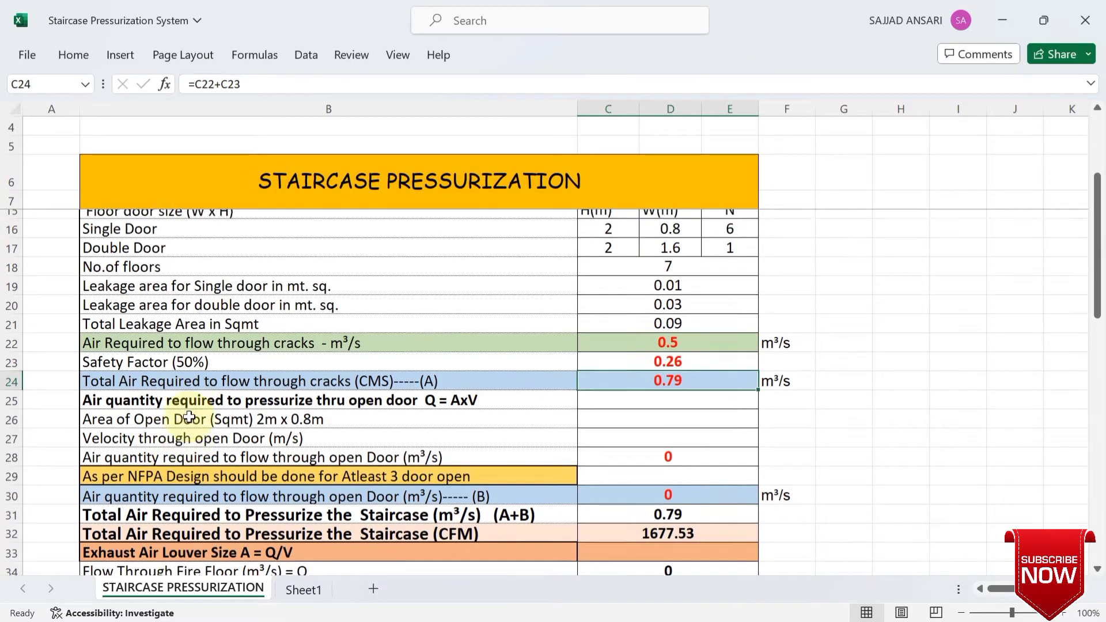
pyautogui.scroll(1, 189, 418)
pyautogui.scroll(1, 193, 423)
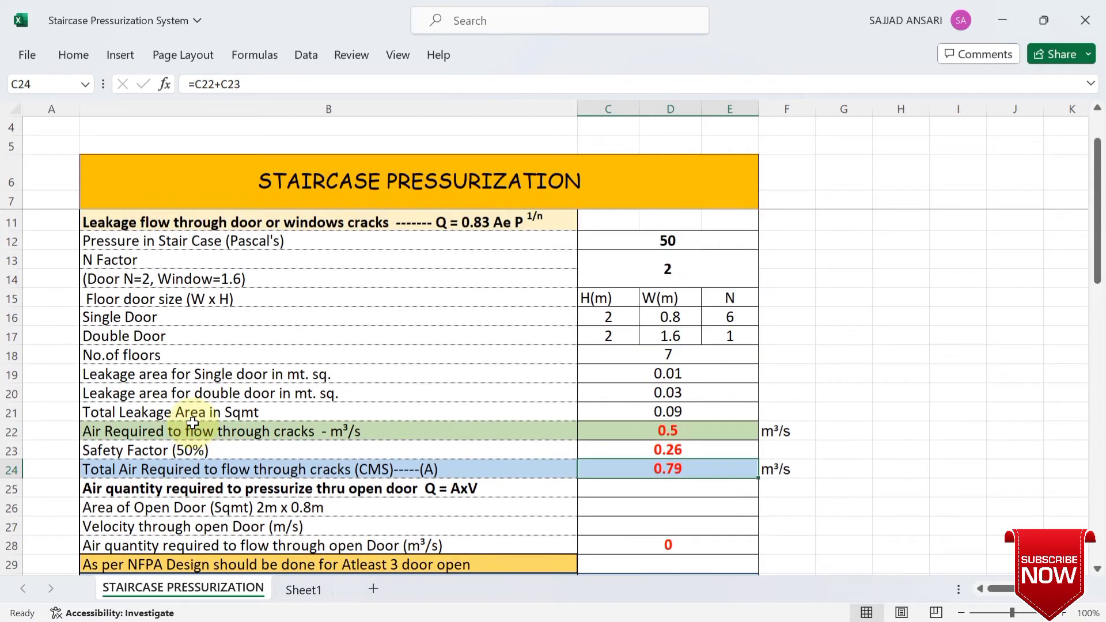
pyautogui.scroll(-2, 192, 424)
pyautogui.scroll(-1, 162, 435)
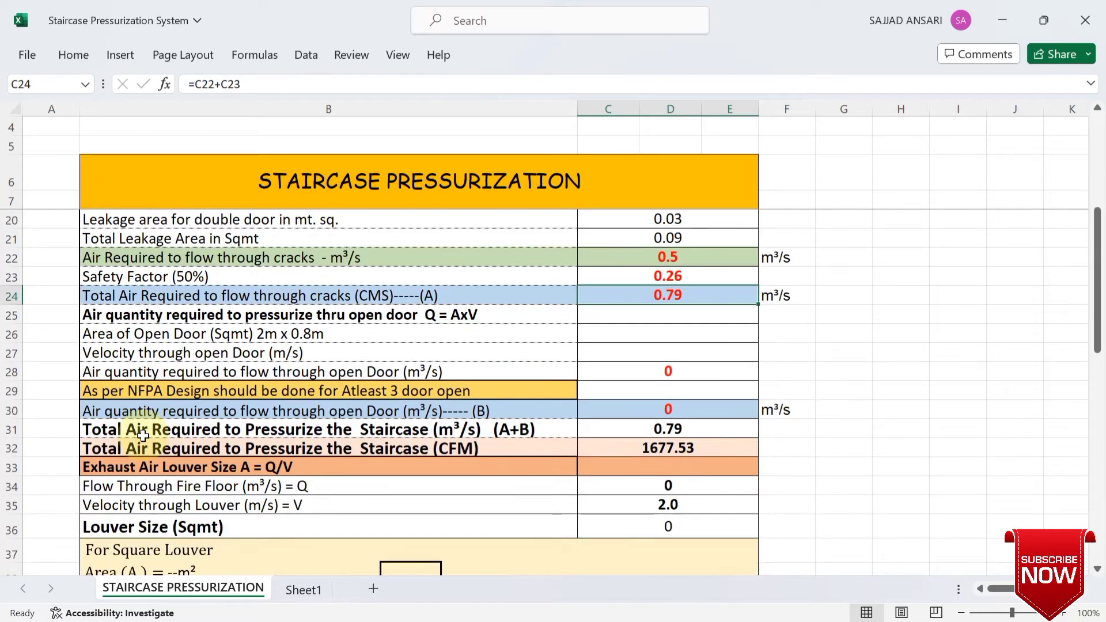
pyautogui.scroll(1, 230, 420)
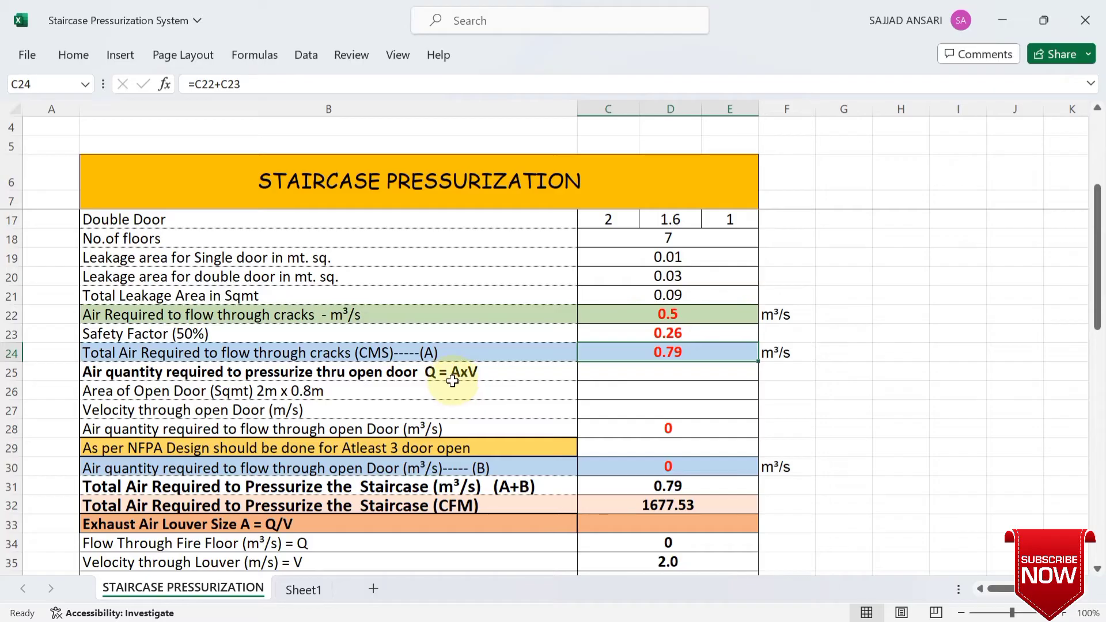
# Consult the Leakage through Open Doors formula on Sheet1 and return to the open door section of the staircase calculation
pyautogui.click(305, 589)
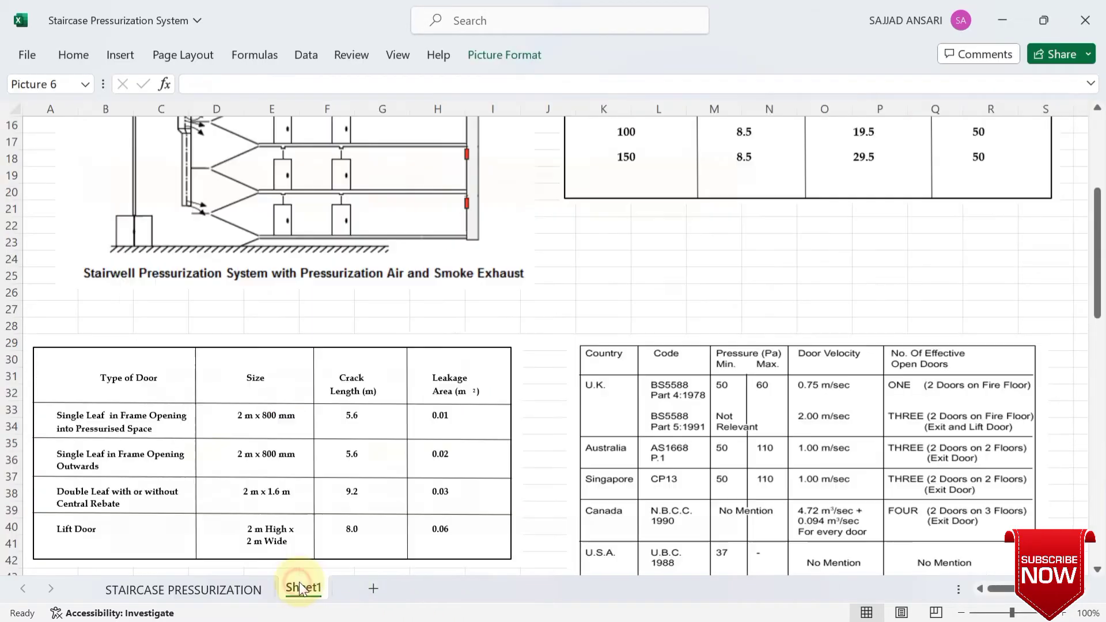
pyautogui.scroll(-10, 432, 311)
pyautogui.scroll(-1, 429, 311)
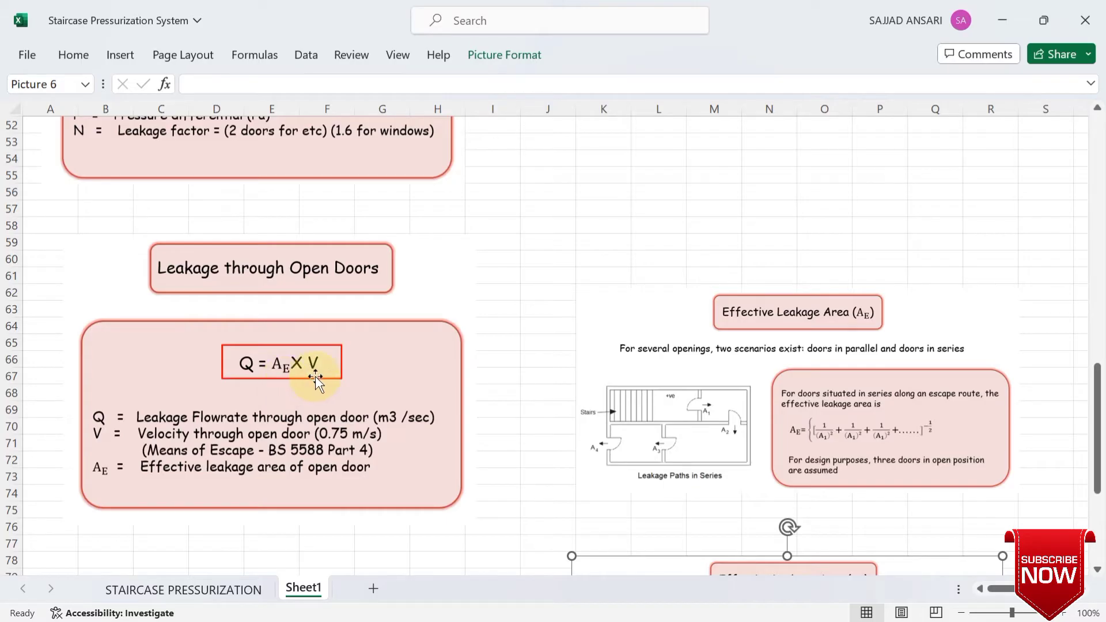
pyautogui.click(231, 599)
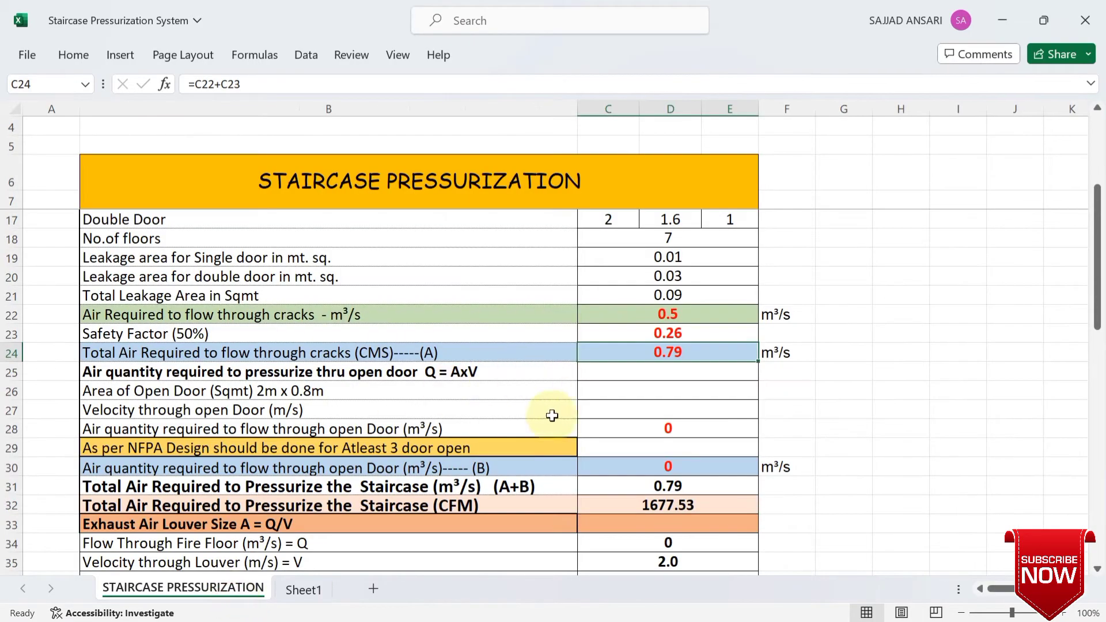
pyautogui.scroll(-1, 473, 401)
pyautogui.scroll(-1, 473, 401)
pyautogui.scroll(1, 475, 400)
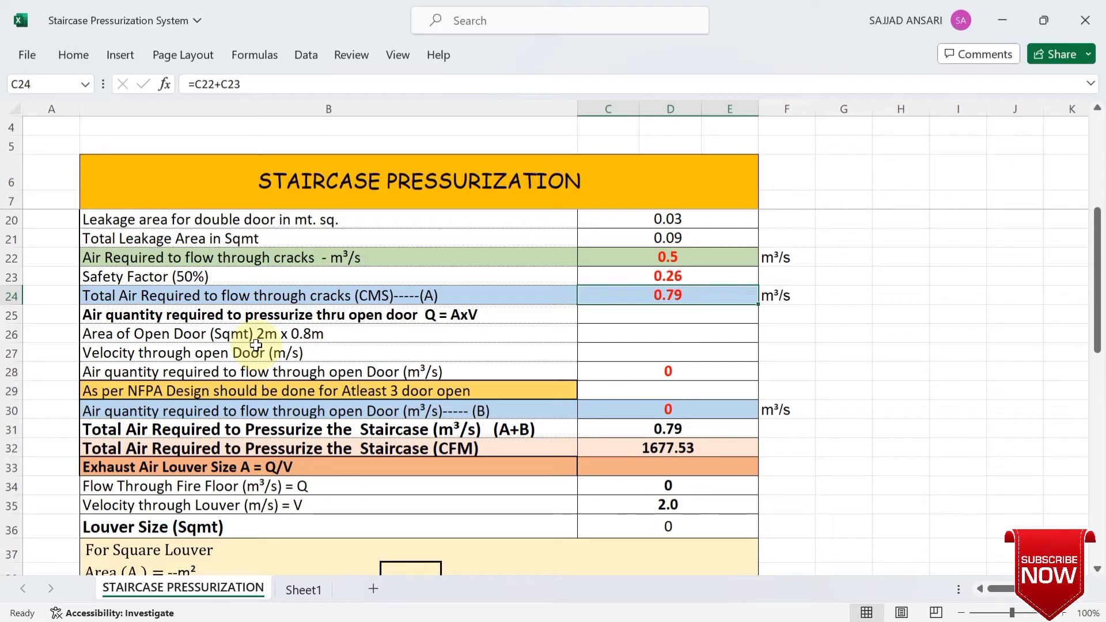
# Unfreeze the panes on the staircase pressurization sheet
pyautogui.scroll(4, 257, 344)
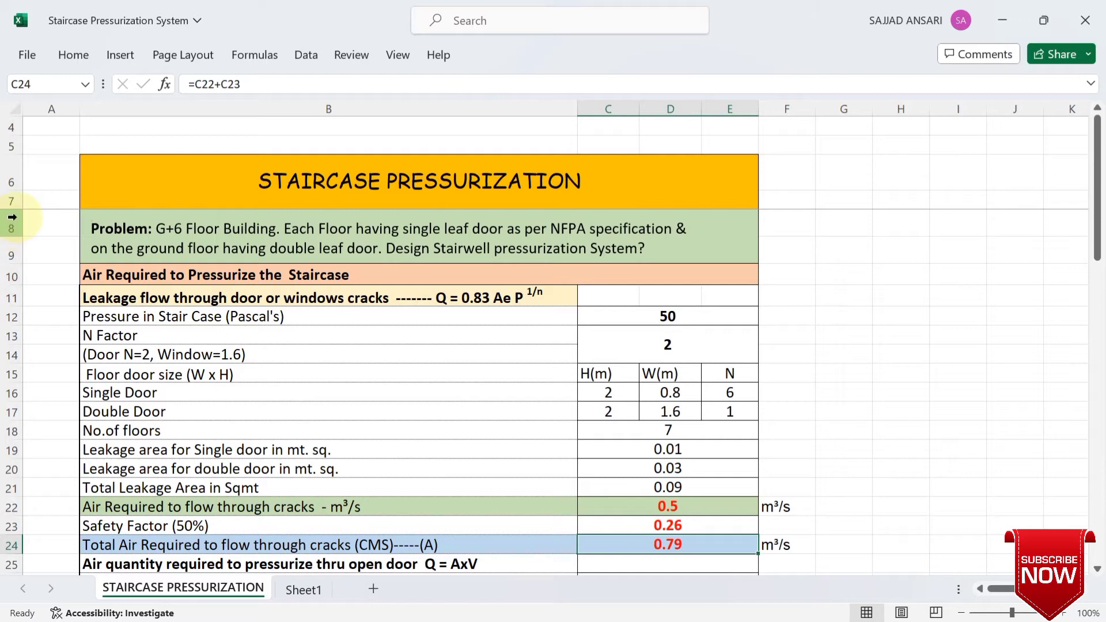
pyautogui.click(12, 217)
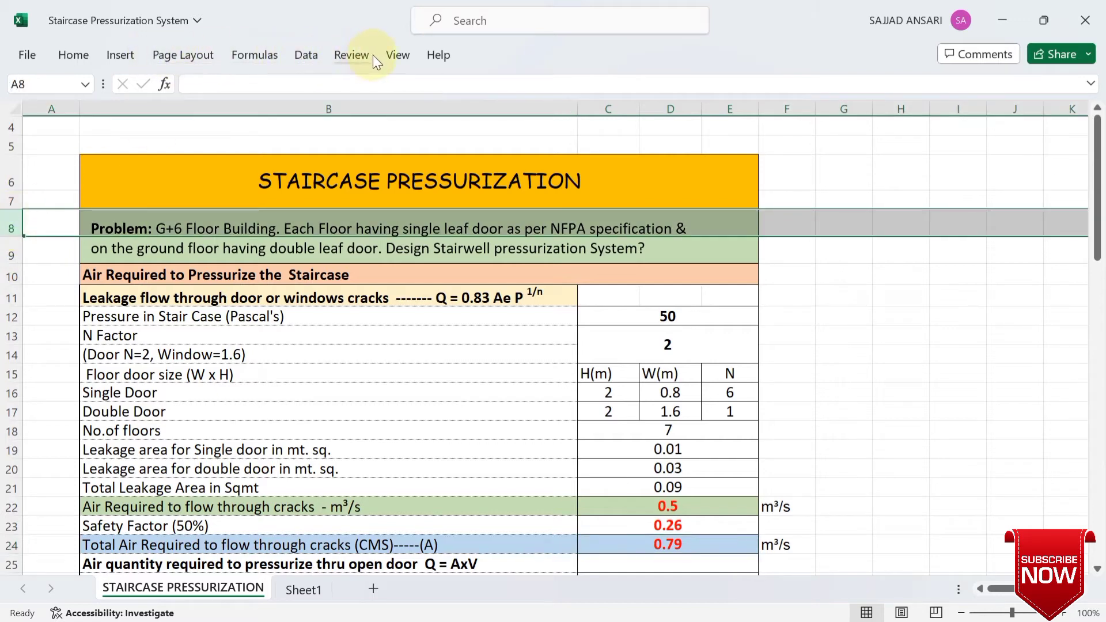
pyautogui.click(787, 126)
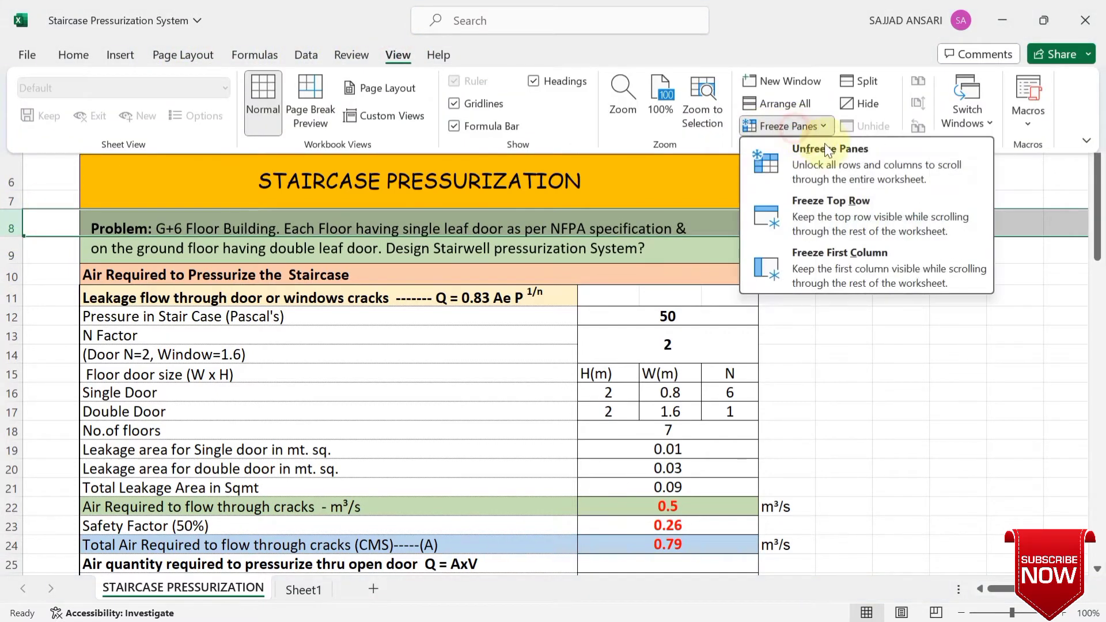
pyautogui.click(832, 171)
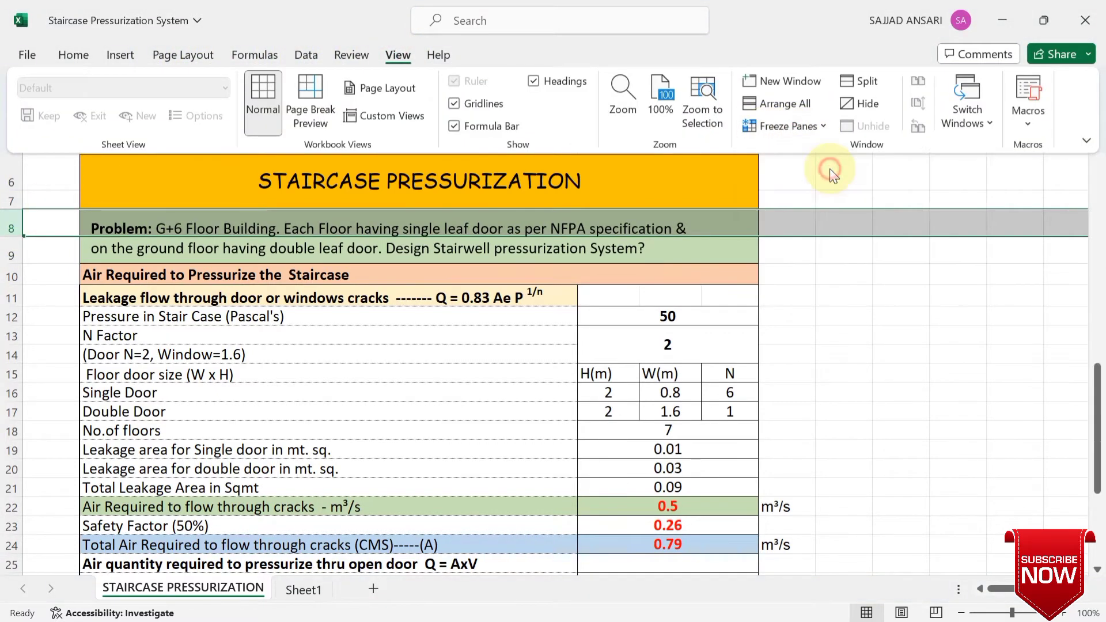
# Freeze the rows above row 10 to keep the title and problem statement in place, and select the Area of Open Door label
pyautogui.click(22, 271)
pyautogui.click(12, 276)
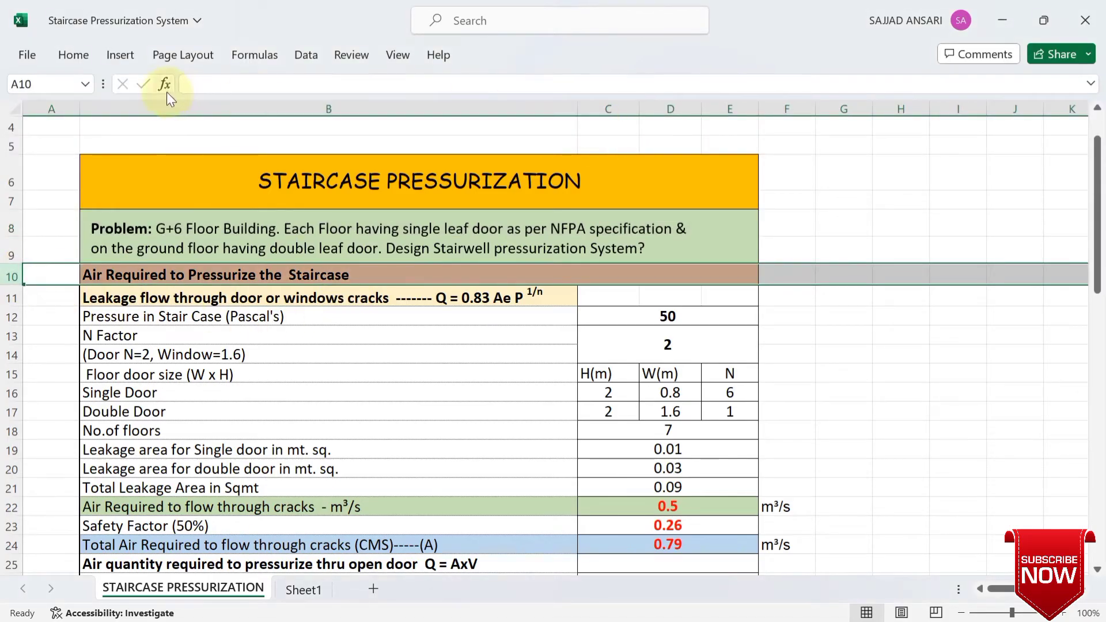
pyautogui.click(396, 55)
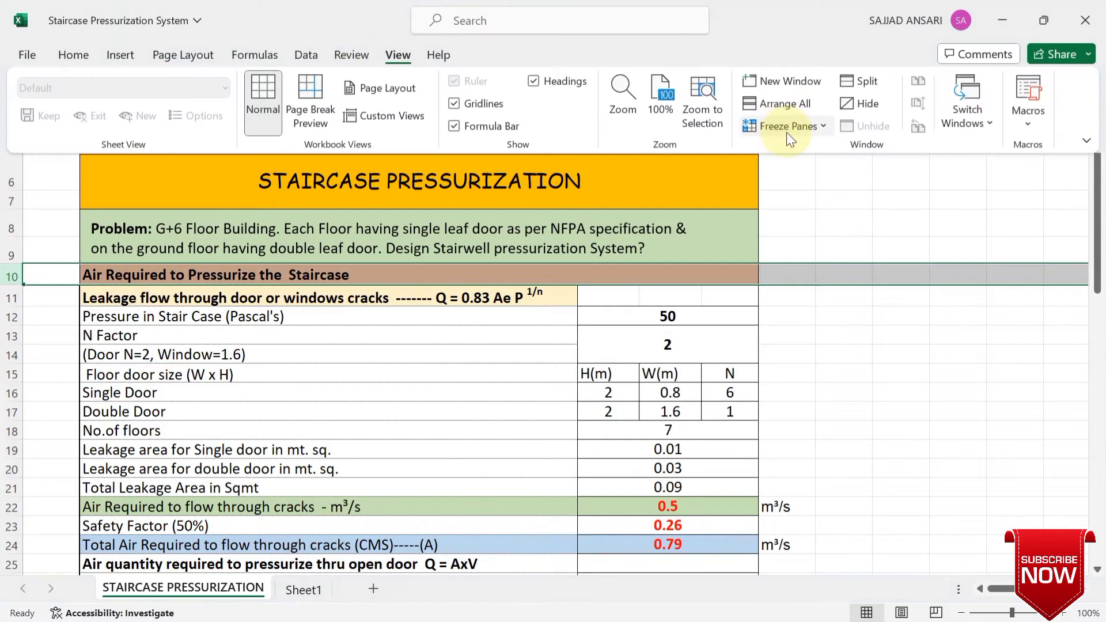
pyautogui.click(786, 127)
pyautogui.click(812, 164)
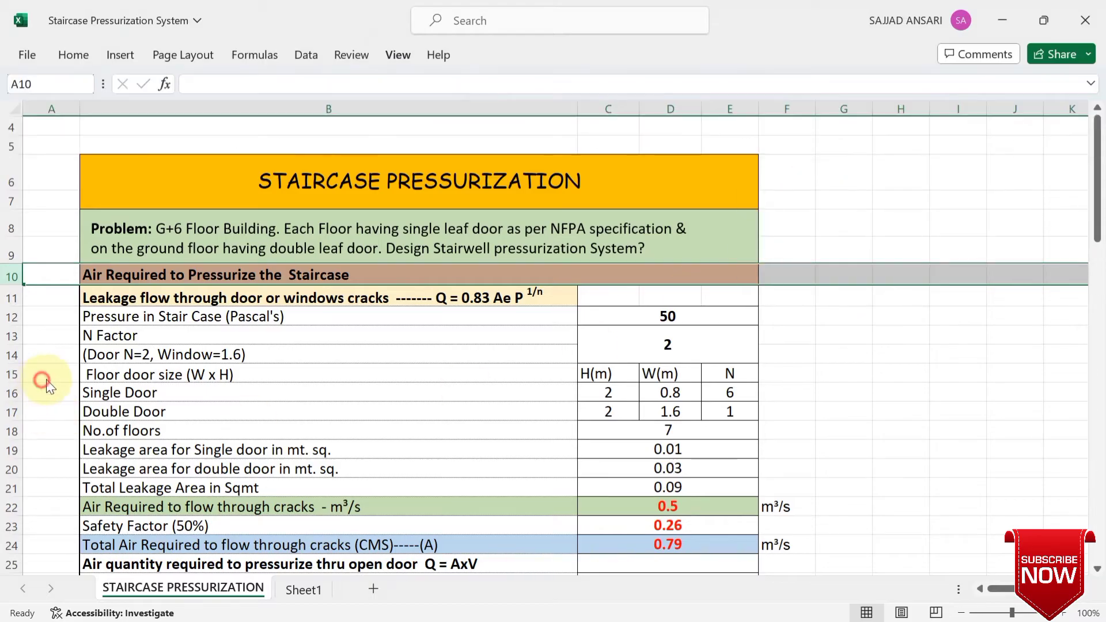
pyautogui.scroll(-4, 196, 369)
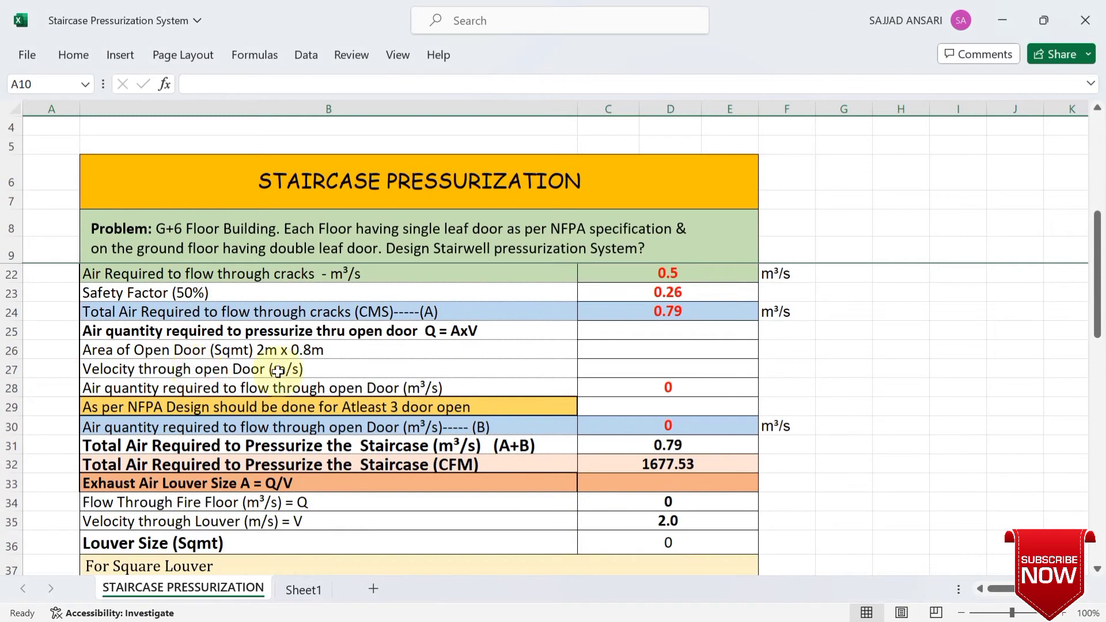
pyautogui.click(365, 359)
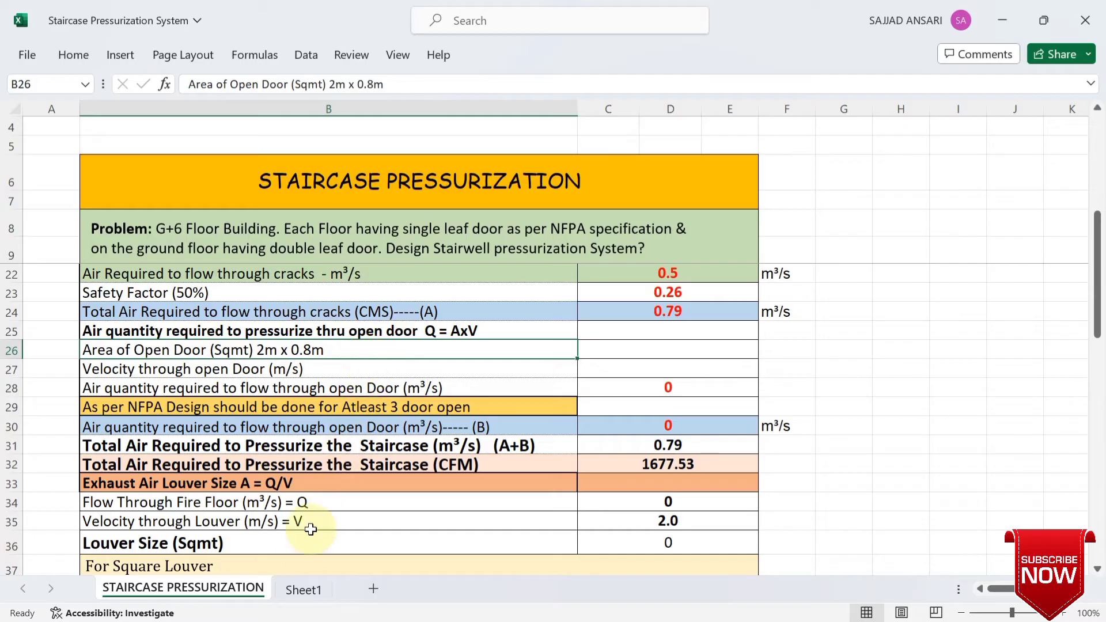
# Review the door size table, the Leakage through Open Doors formula and the series and parallel Effective Leakage Area references on Sheet1
pyautogui.click(309, 592)
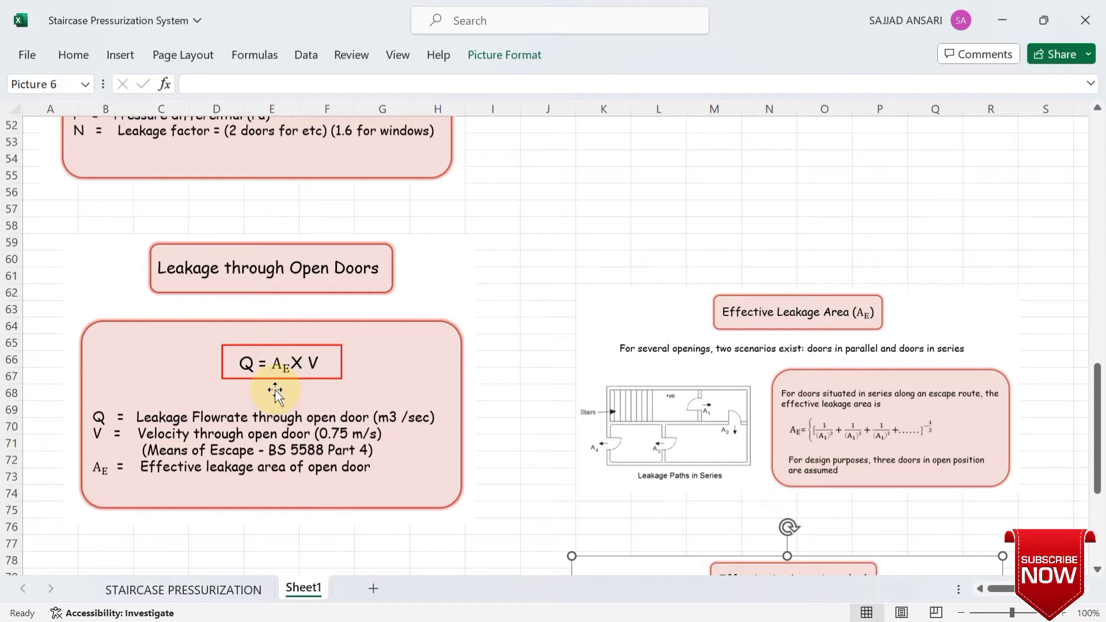
pyautogui.scroll(8, 275, 392)
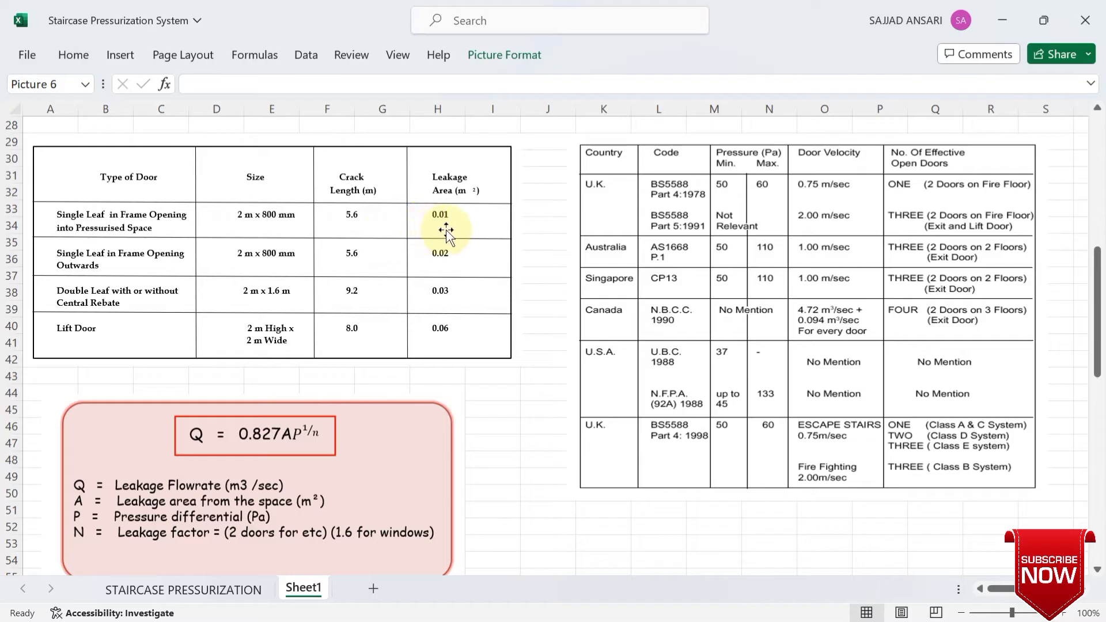
pyautogui.scroll(-3, 453, 303)
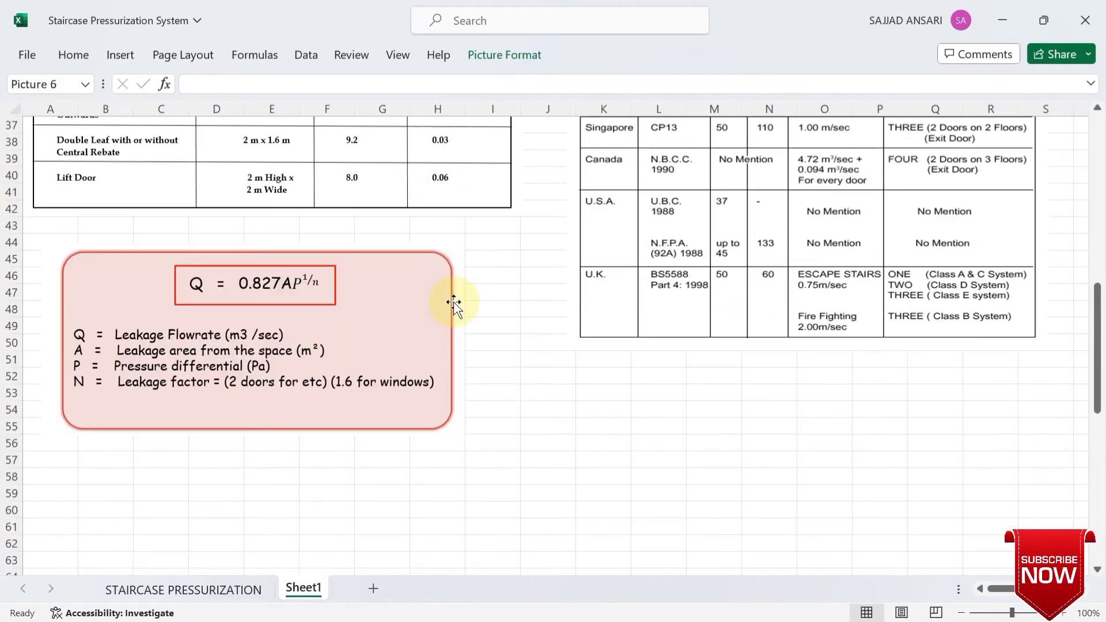
pyautogui.scroll(-4, 454, 302)
pyautogui.scroll(-2, 548, 328)
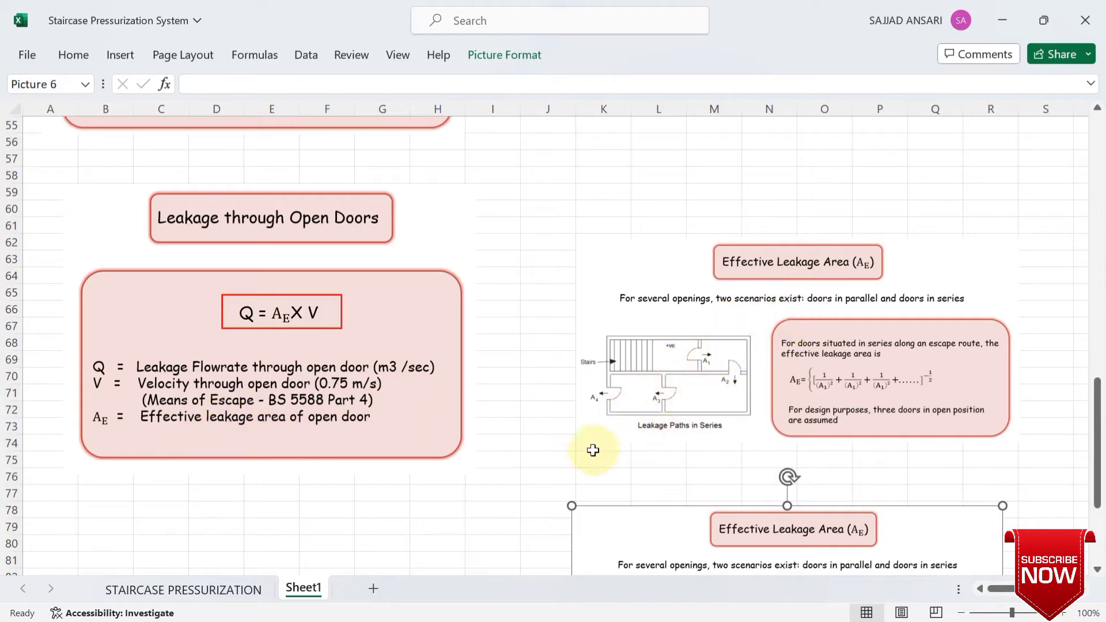
pyautogui.click(554, 460)
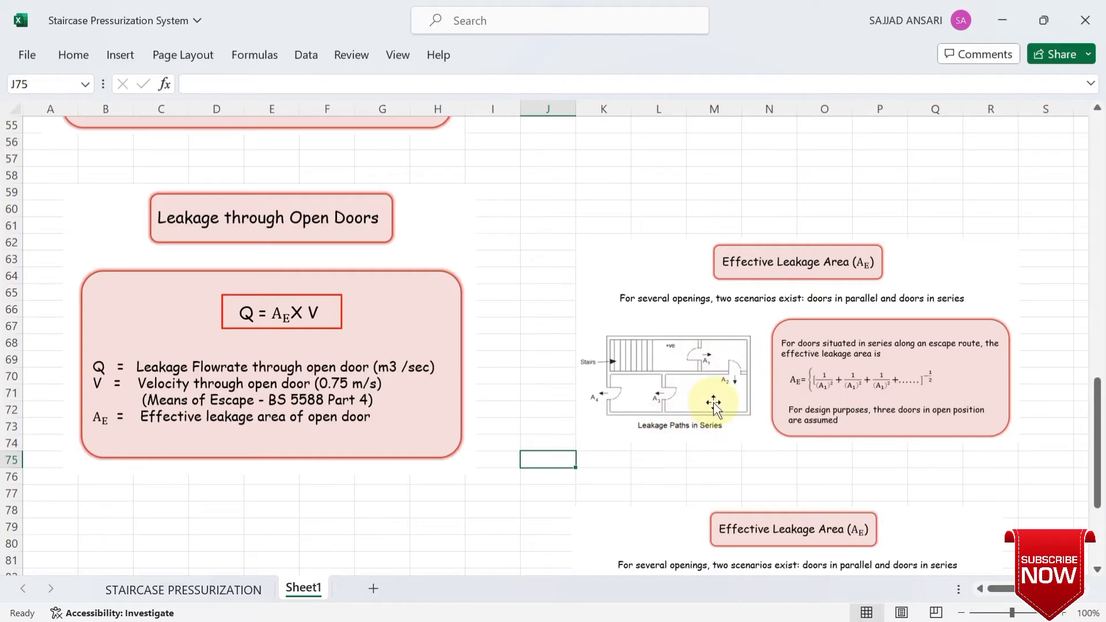
pyautogui.click(511, 343)
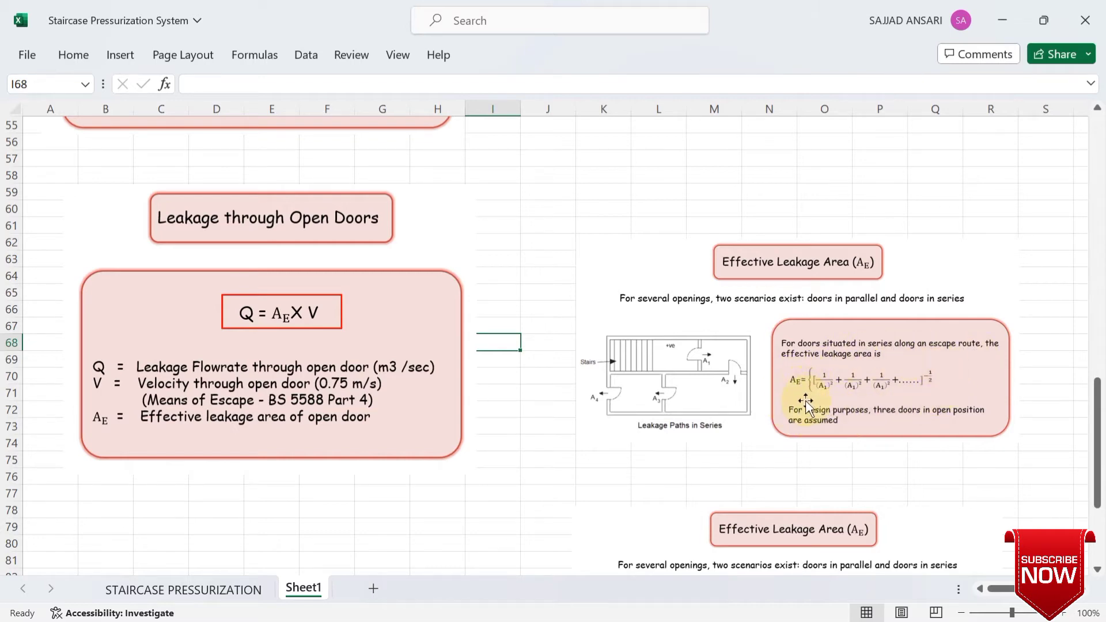
pyautogui.scroll(-3, 807, 407)
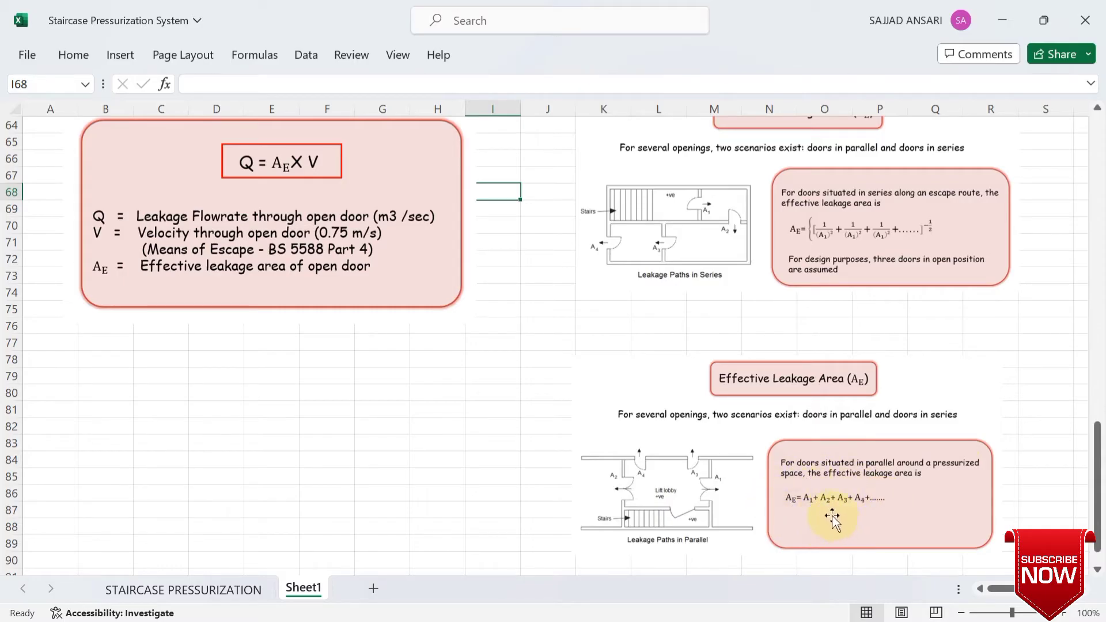
pyautogui.scroll(4, 436, 449)
pyautogui.click(245, 587)
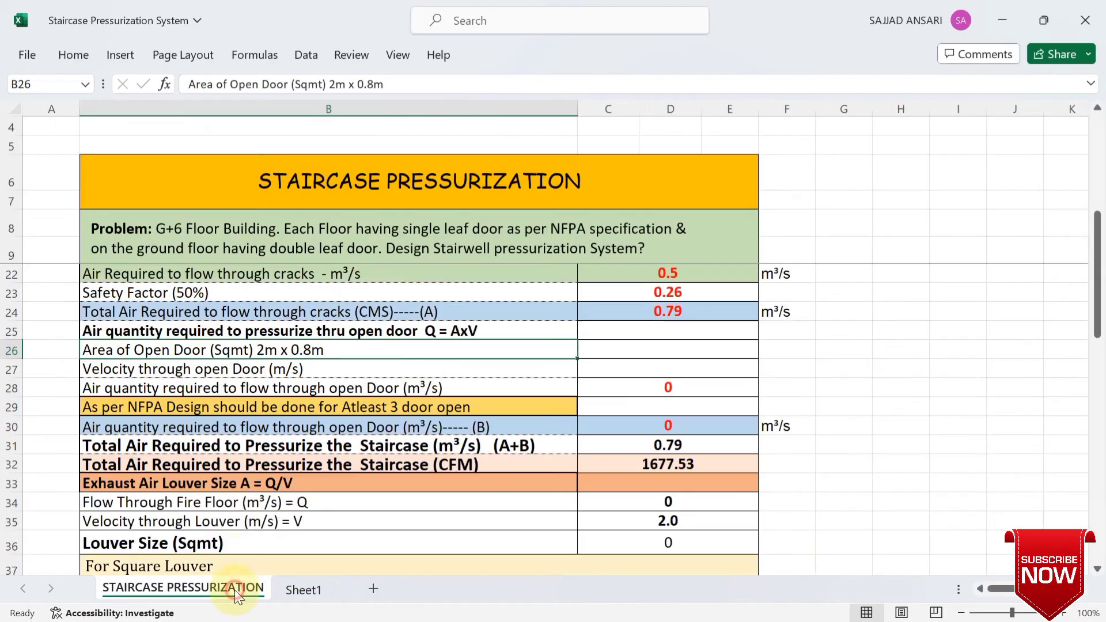
# Enter 1.6 as the Area of Open Door for the 2m x 0.8m door
pyautogui.scroll(-1, 313, 392)
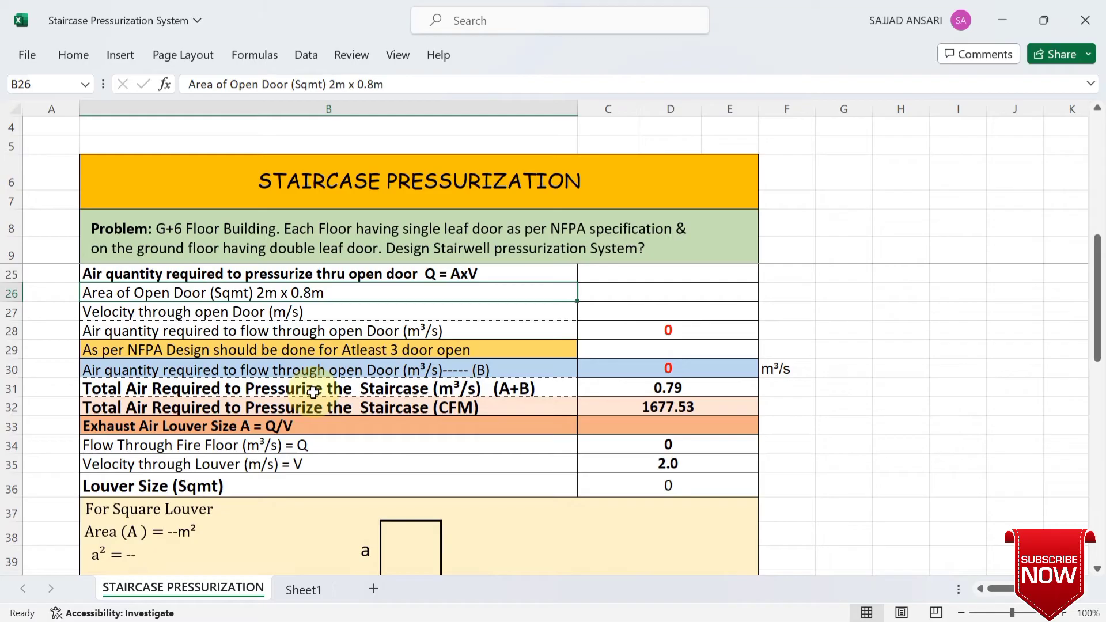
pyautogui.scroll(1, 313, 392)
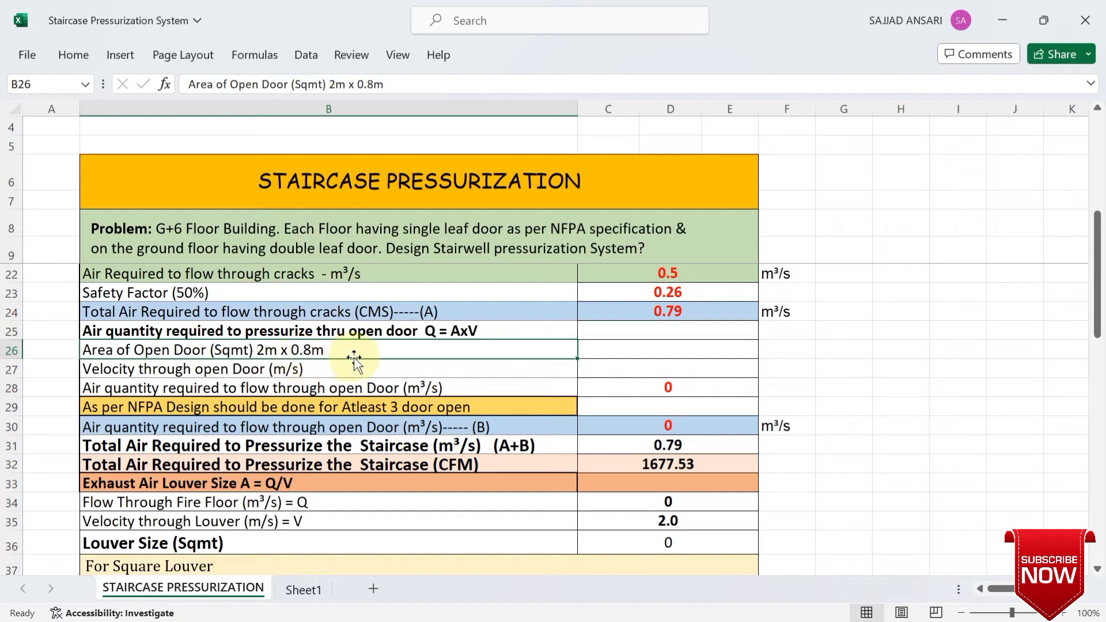
pyautogui.click(637, 353)
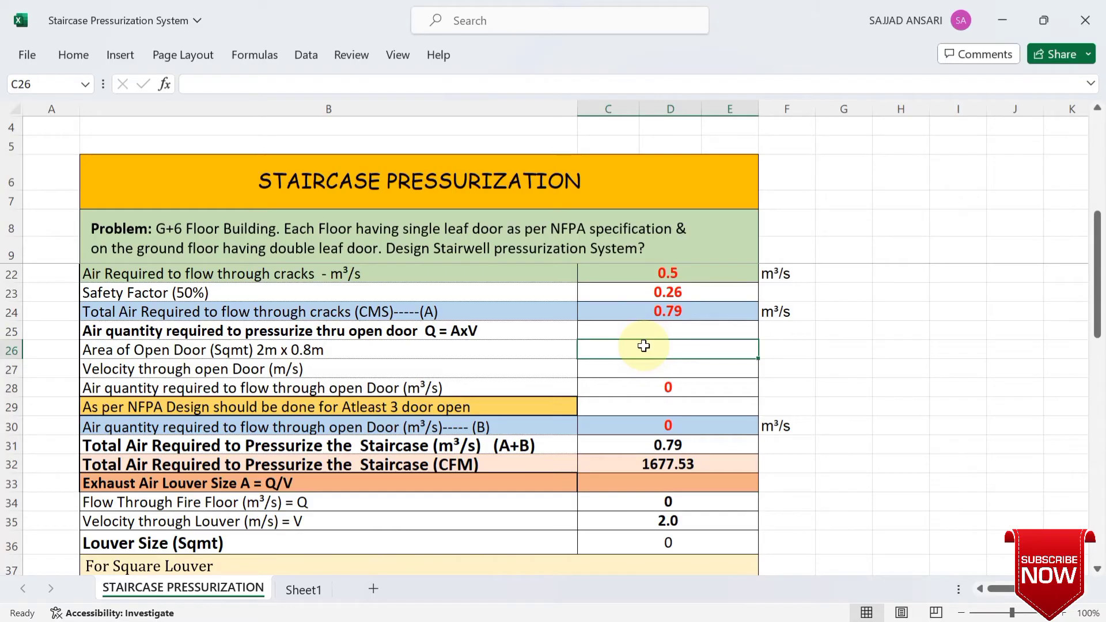
pyautogui.write('1.6')
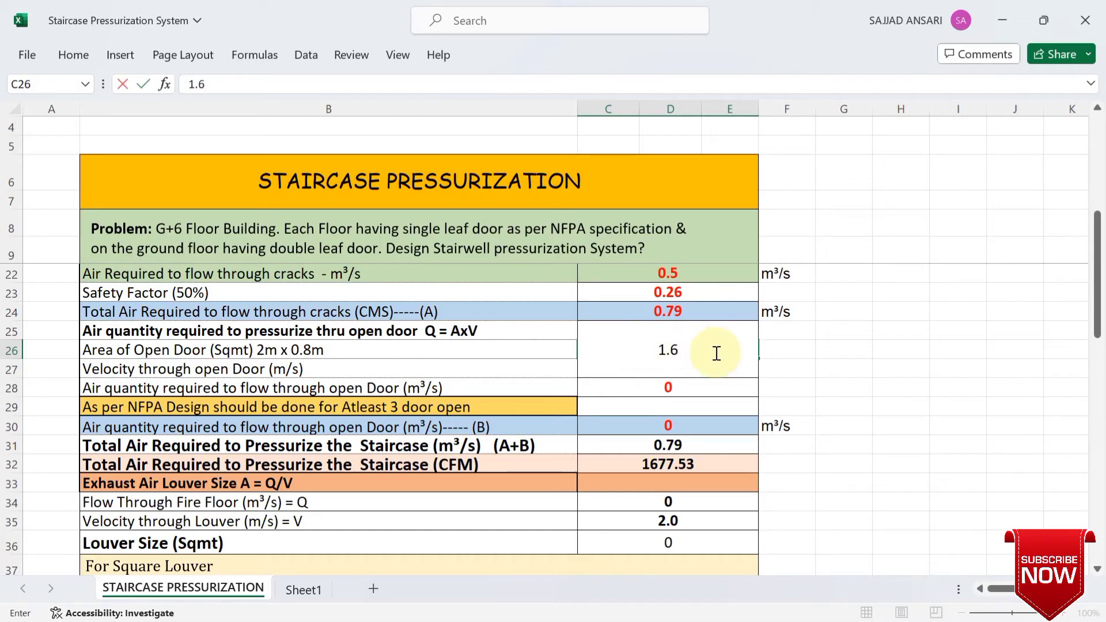
pyautogui.click(856, 352)
# Look up the open door velocity in the Sheet1 references and enter 0.75 as the Velocity through open Door (m/s)
pyautogui.click(647, 369)
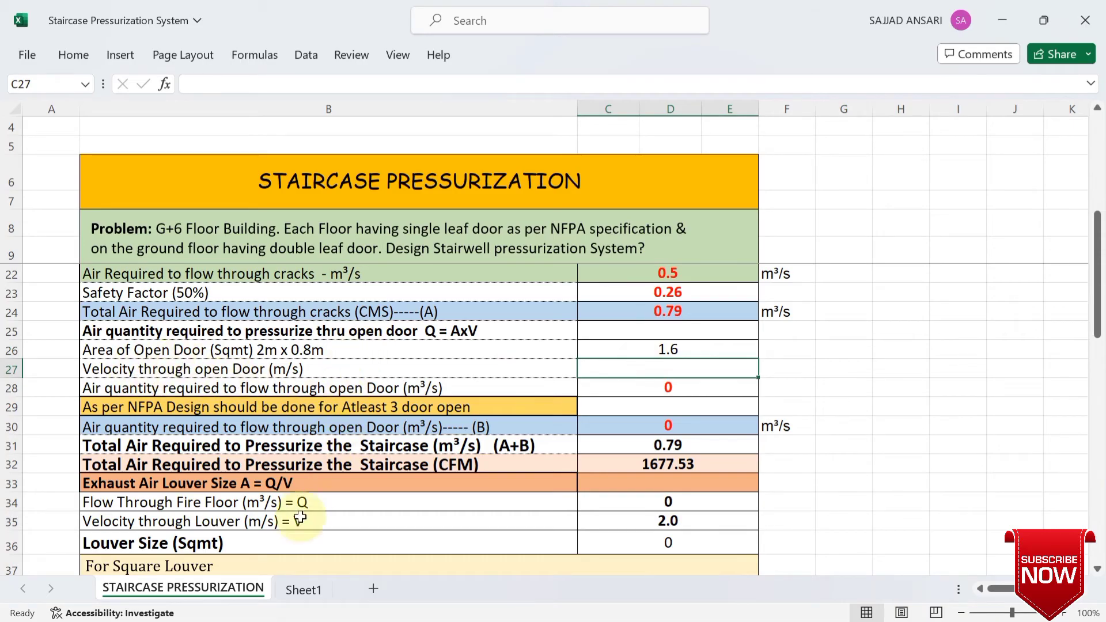
pyautogui.click(293, 590)
pyautogui.scroll(11, 790, 399)
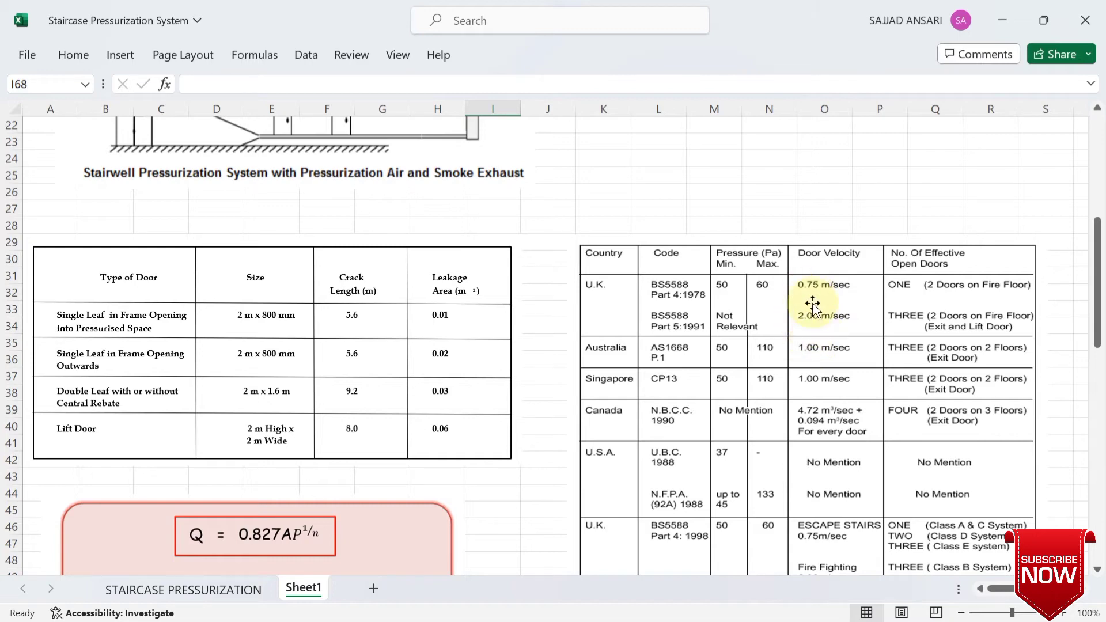
pyautogui.scroll(-6, 372, 427)
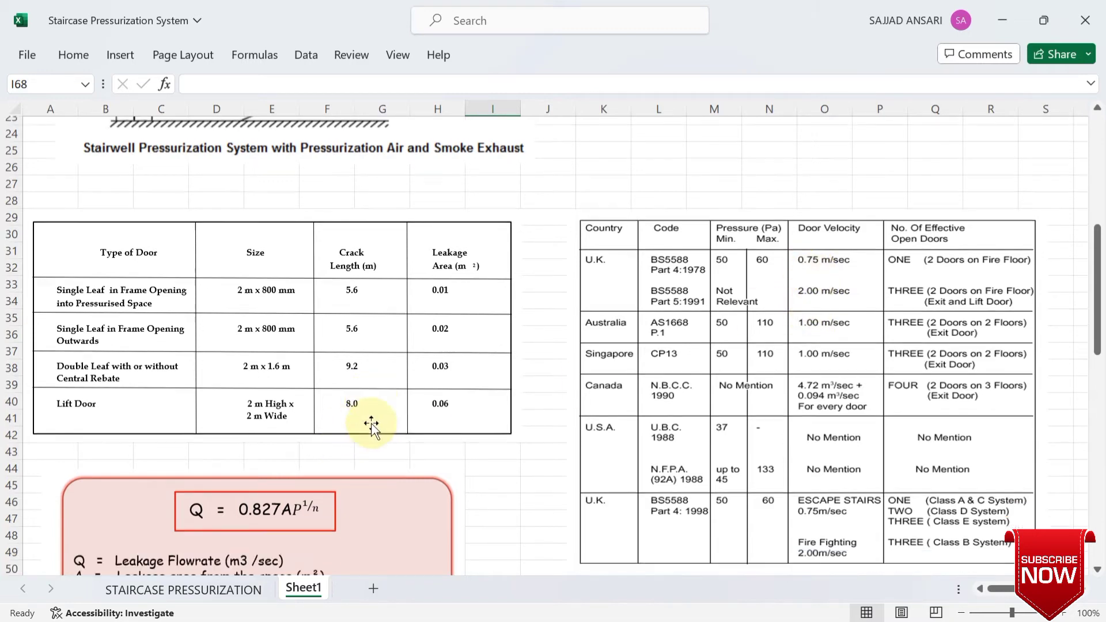
pyautogui.scroll(-3, 374, 426)
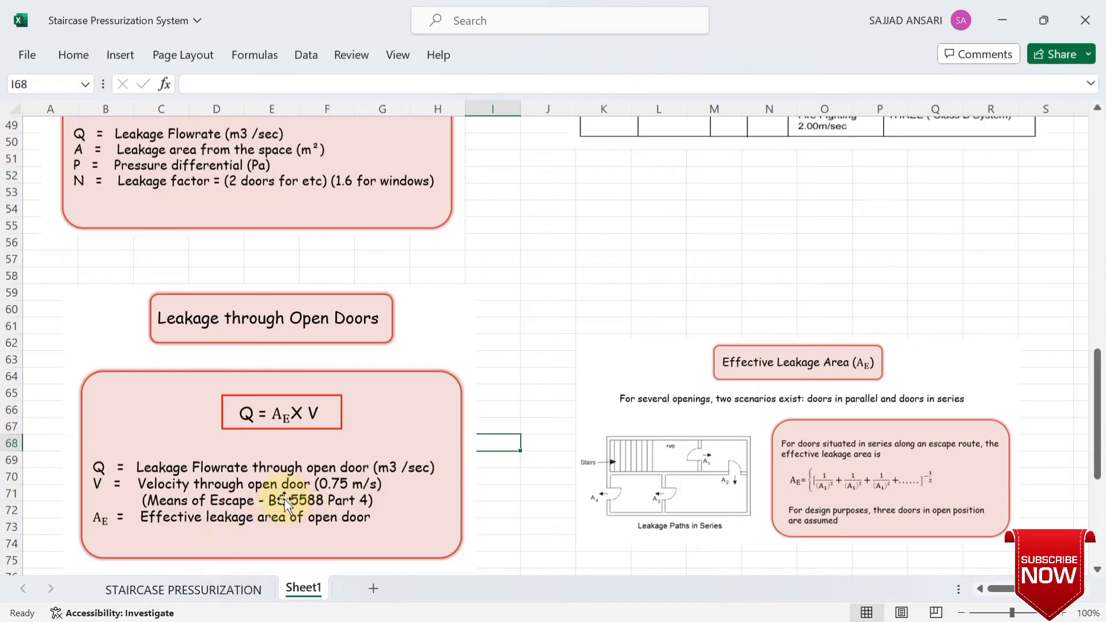
pyautogui.click(214, 599)
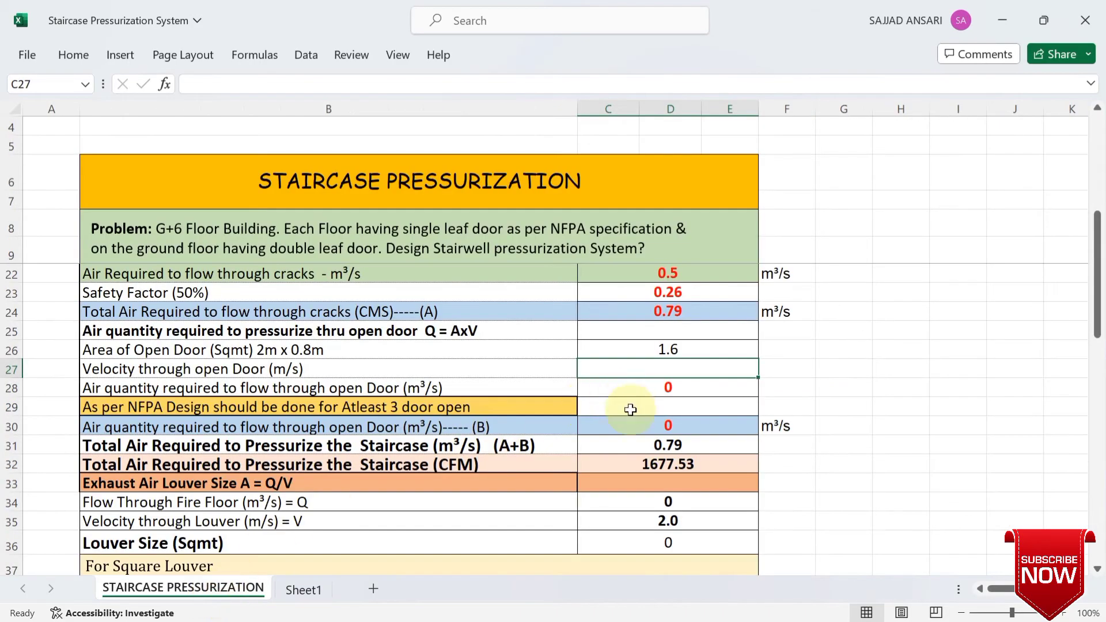
pyautogui.scroll(-3, 629, 426)
pyautogui.scroll(2, 628, 447)
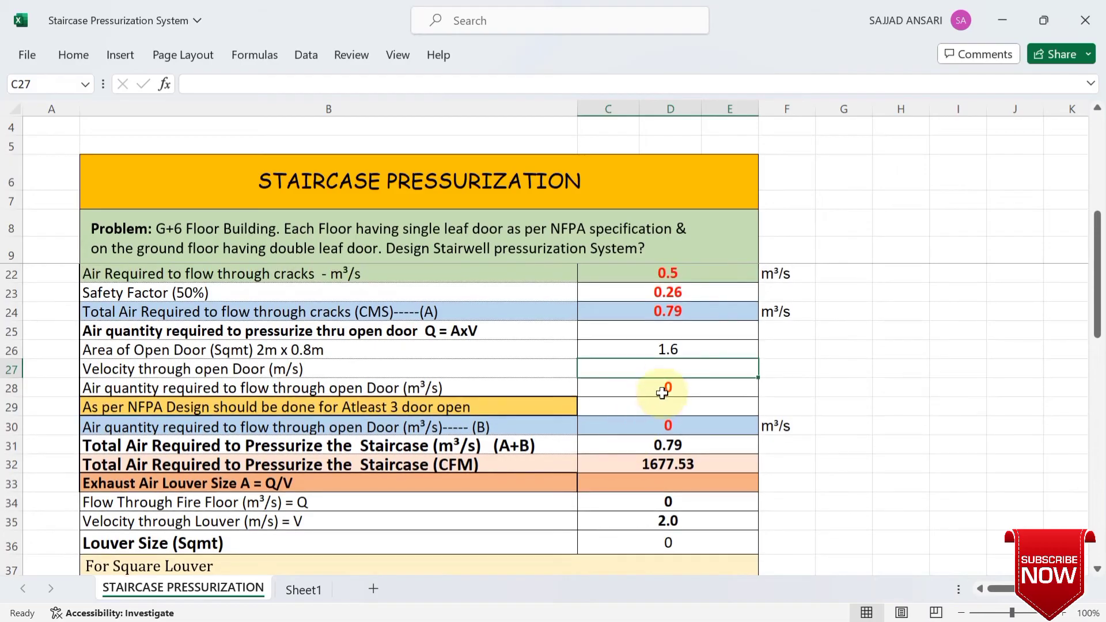
pyautogui.write('0.')
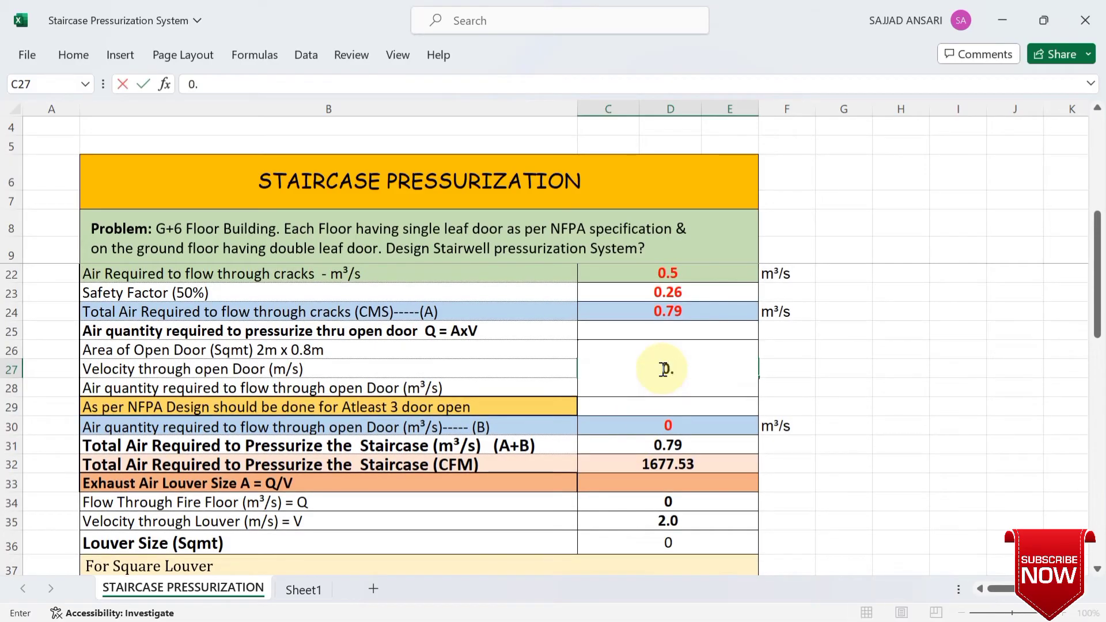
pyautogui.write('75')
pyautogui.click(958, 426)
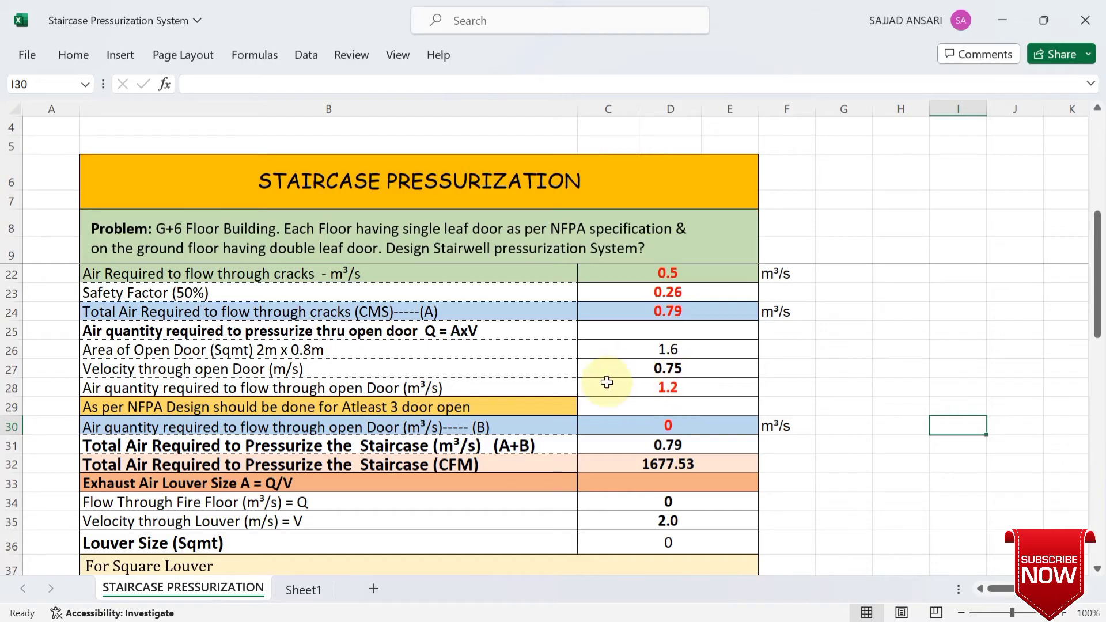
# Check the formula for air quantity through one open door and enter 3 as the number of open doors per NFPA
pyautogui.click(629, 390)
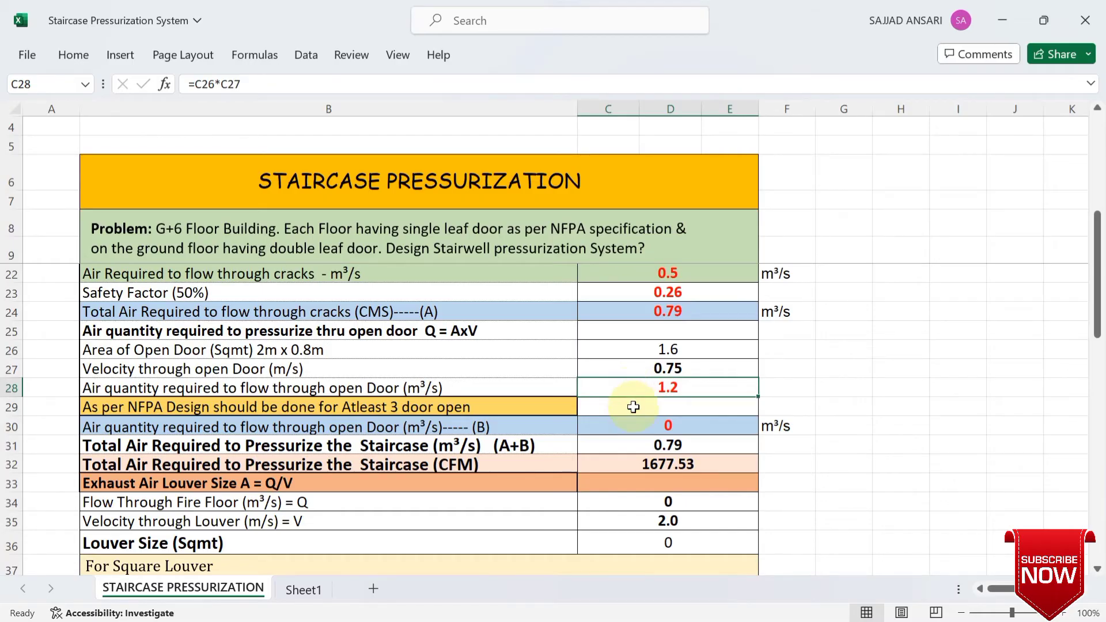
pyautogui.click(633, 408)
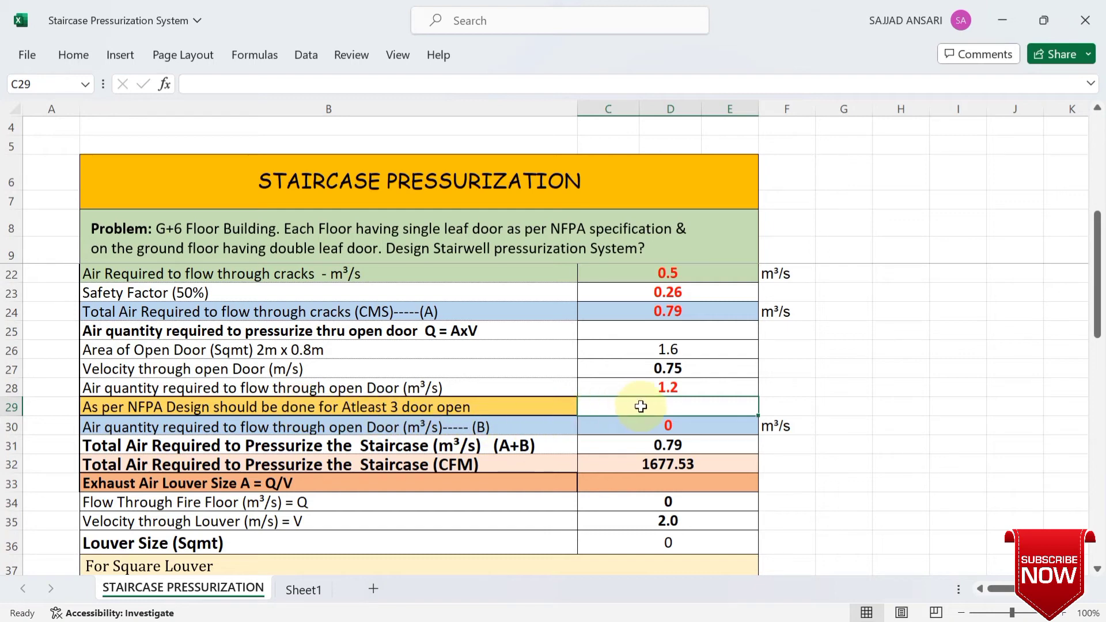
pyautogui.write('3')
pyautogui.click(850, 479)
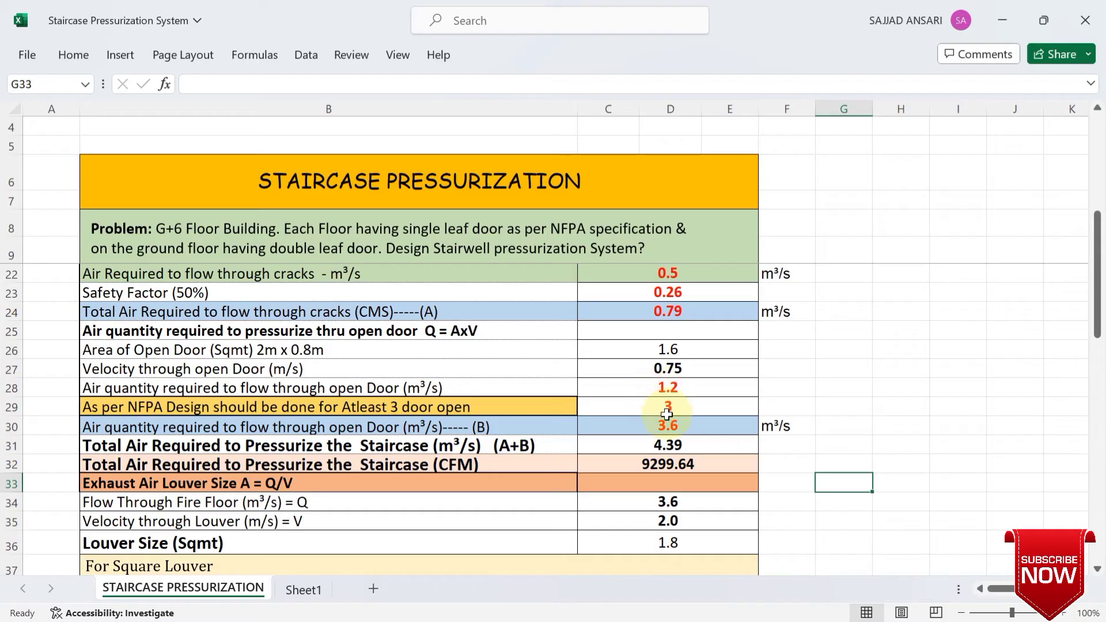
# Examine the formulas for open door air quantity (B) and for the total air required to pressurize the staircase in m³/s and CFM
pyautogui.click(685, 430)
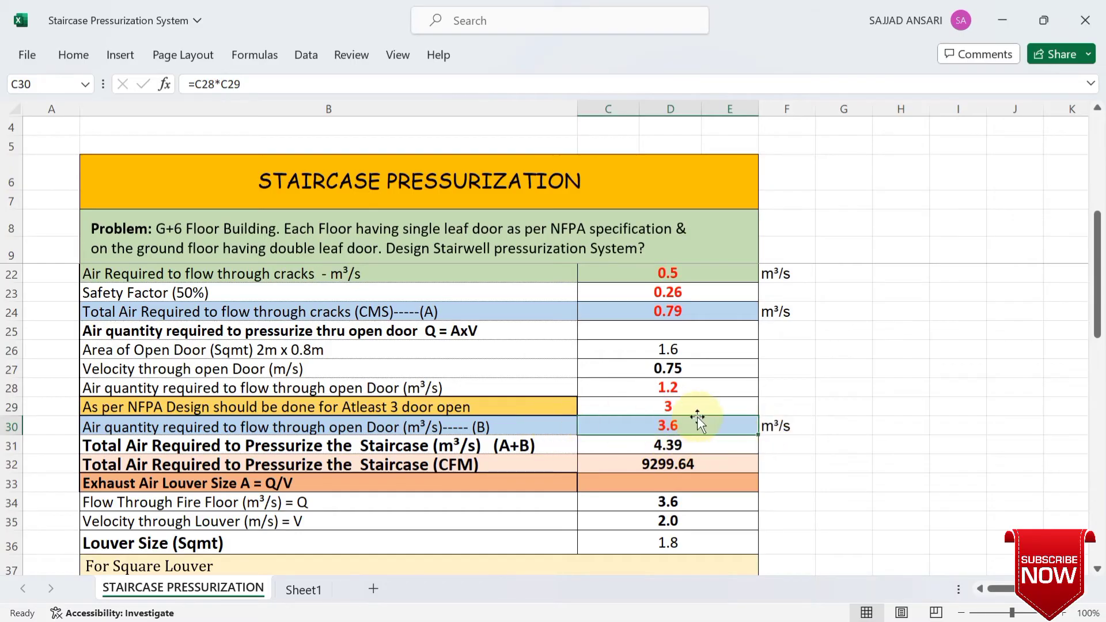
pyautogui.scroll(2, 554, 445)
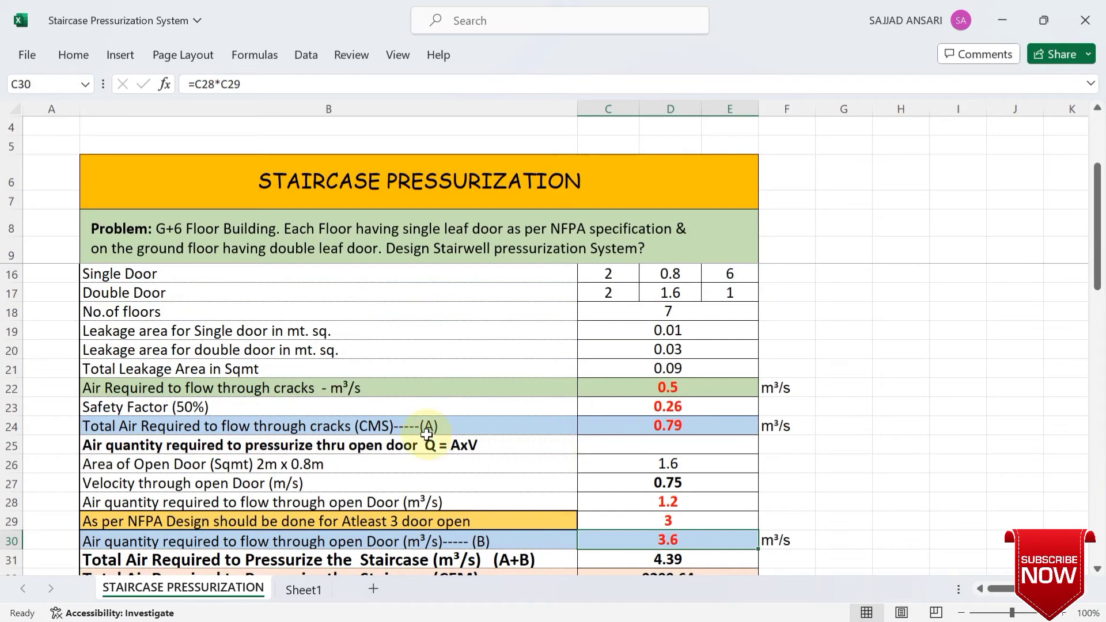
pyautogui.scroll(-1, 592, 482)
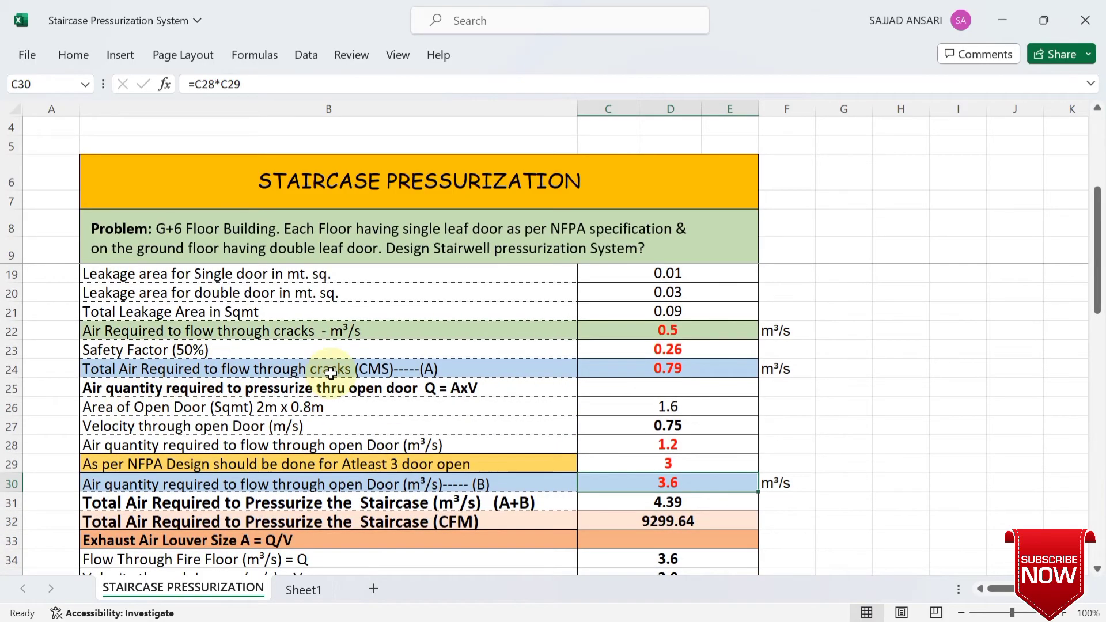
pyautogui.scroll(-2, 455, 410)
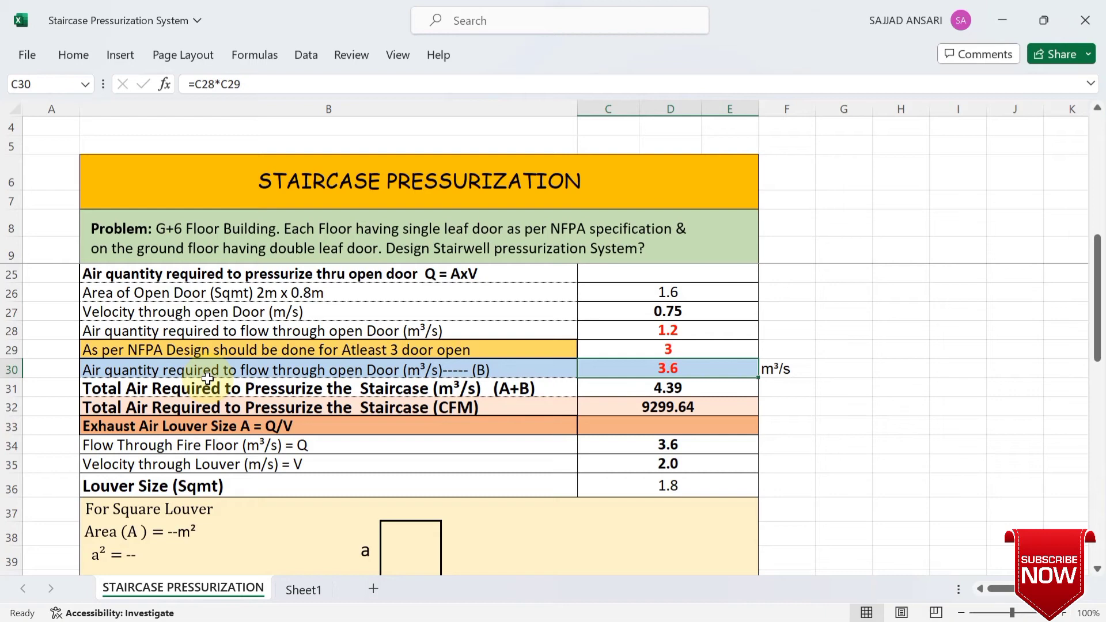
pyautogui.click(653, 386)
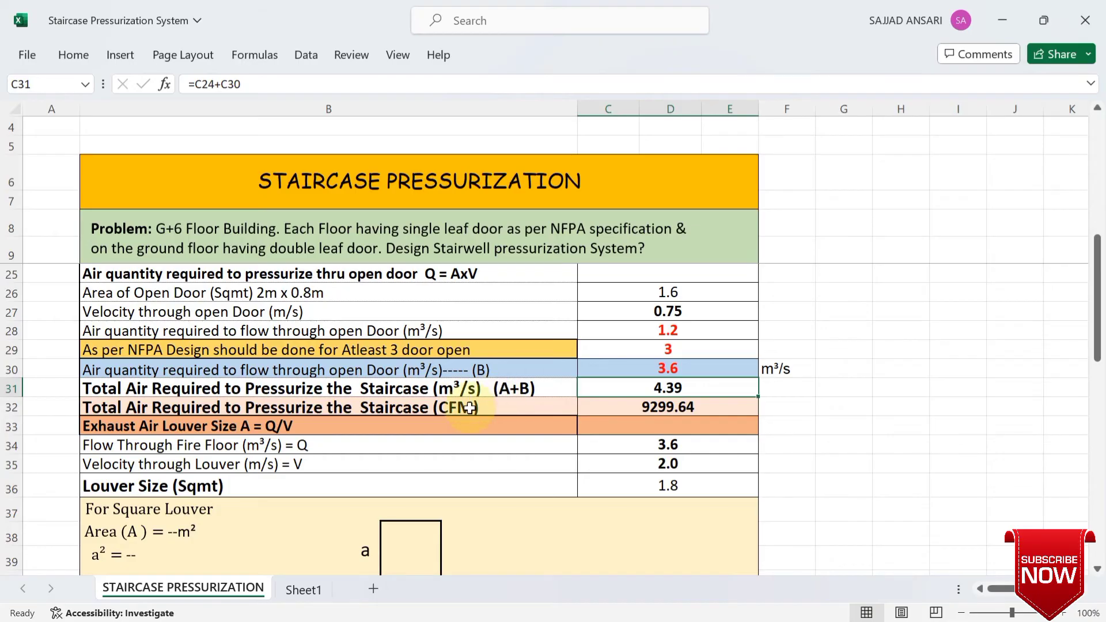
pyautogui.click(672, 407)
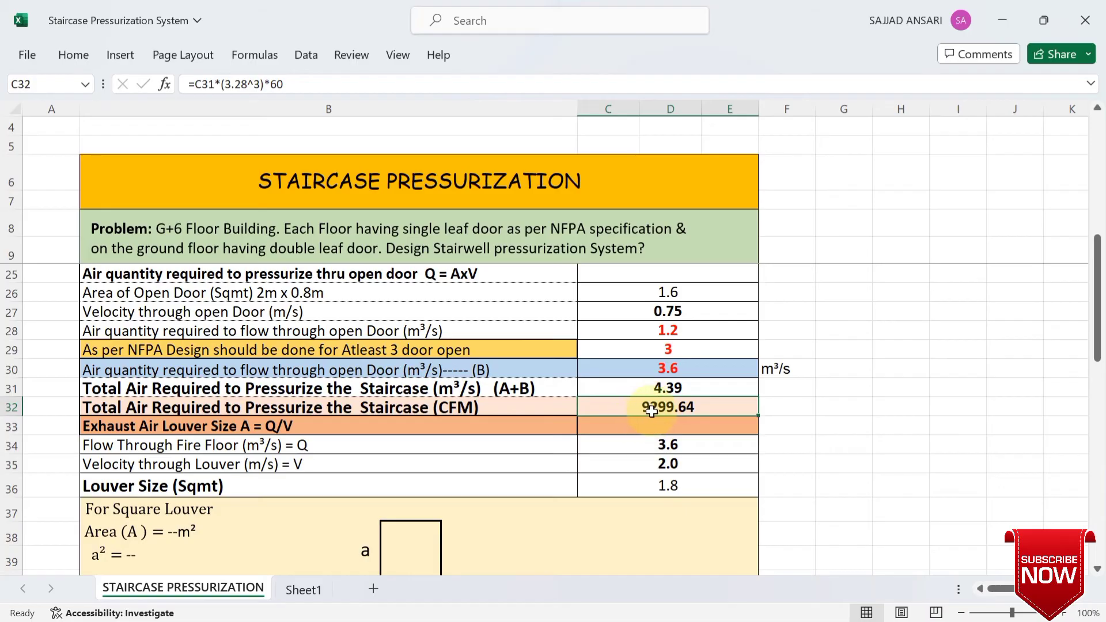
# Examine the Exhaust Air Louver Size section, checking the fire floor flow, louver velocity and louver size cells
pyautogui.scroll(-2, 318, 419)
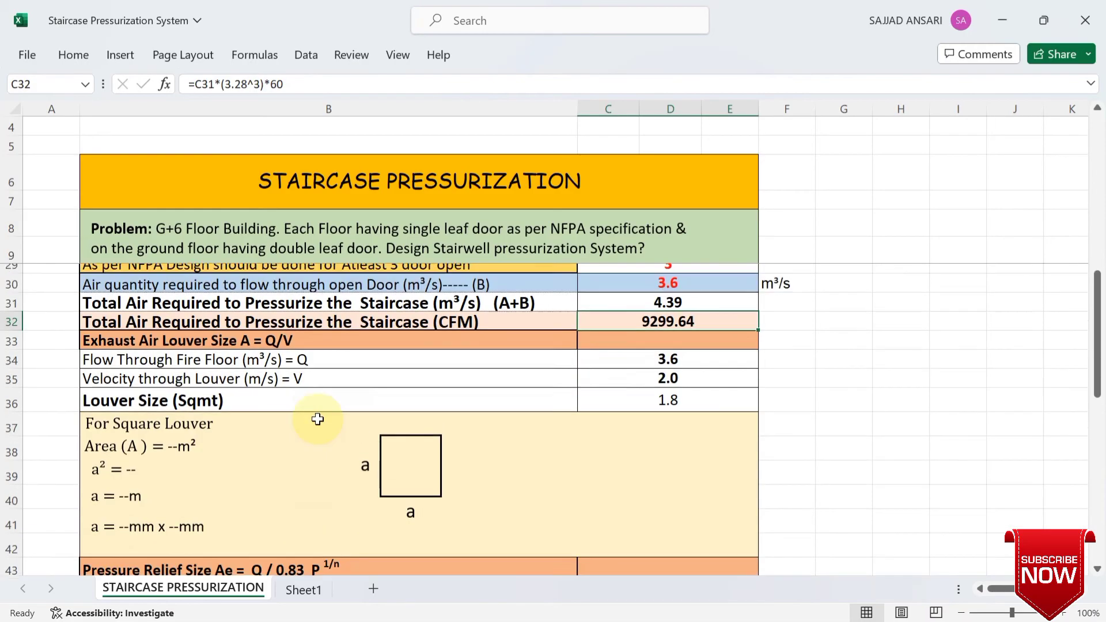
pyautogui.scroll(1, 317, 420)
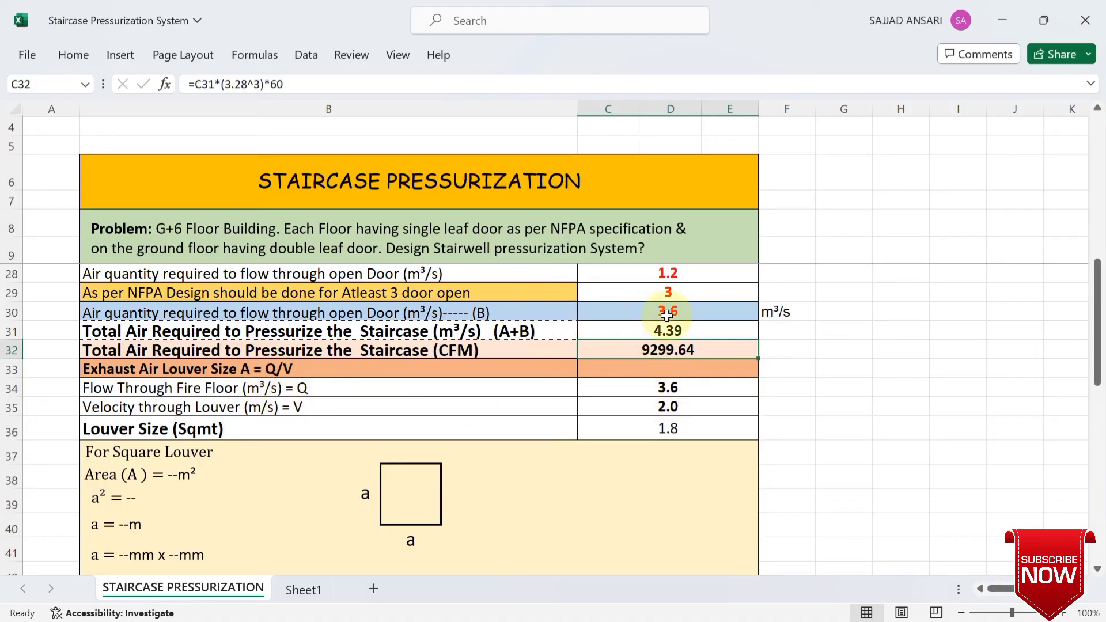
pyautogui.click(686, 389)
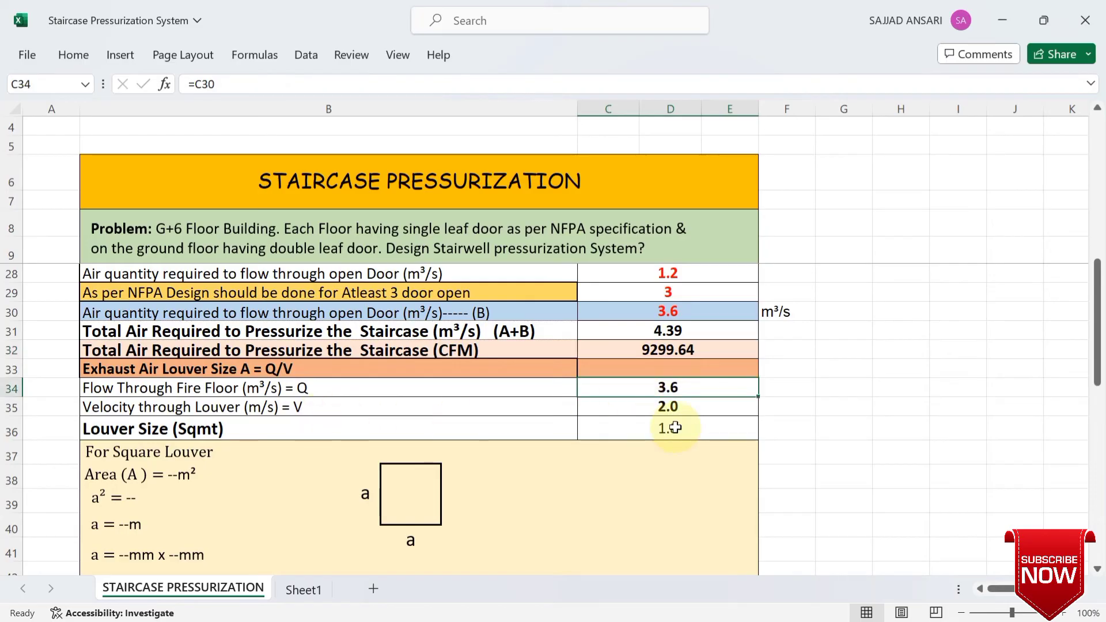
pyautogui.click(683, 405)
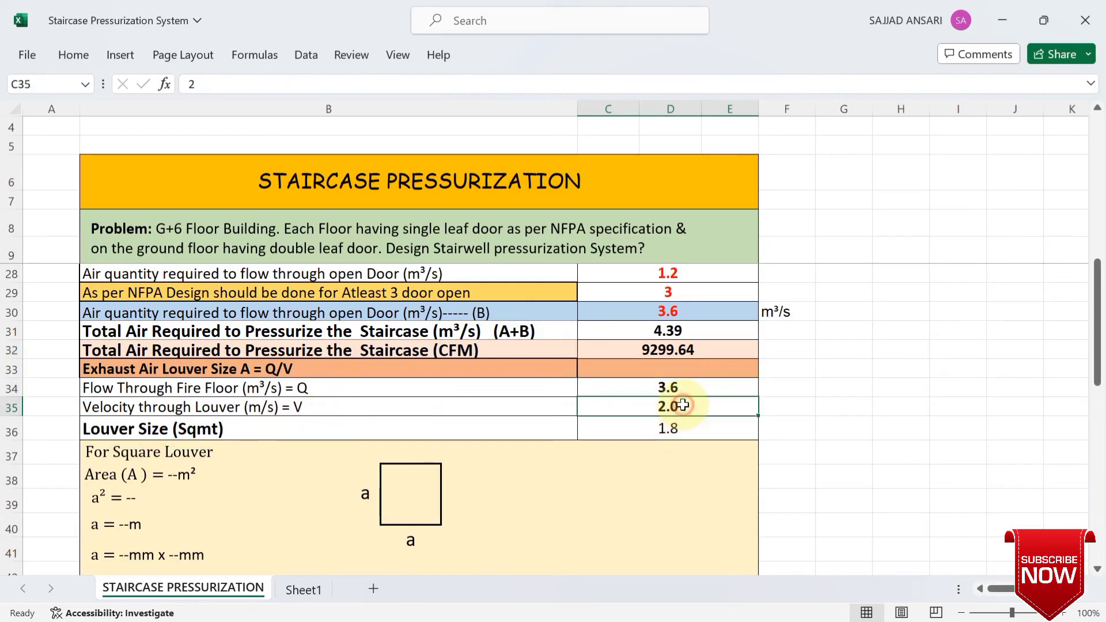
pyautogui.click(663, 427)
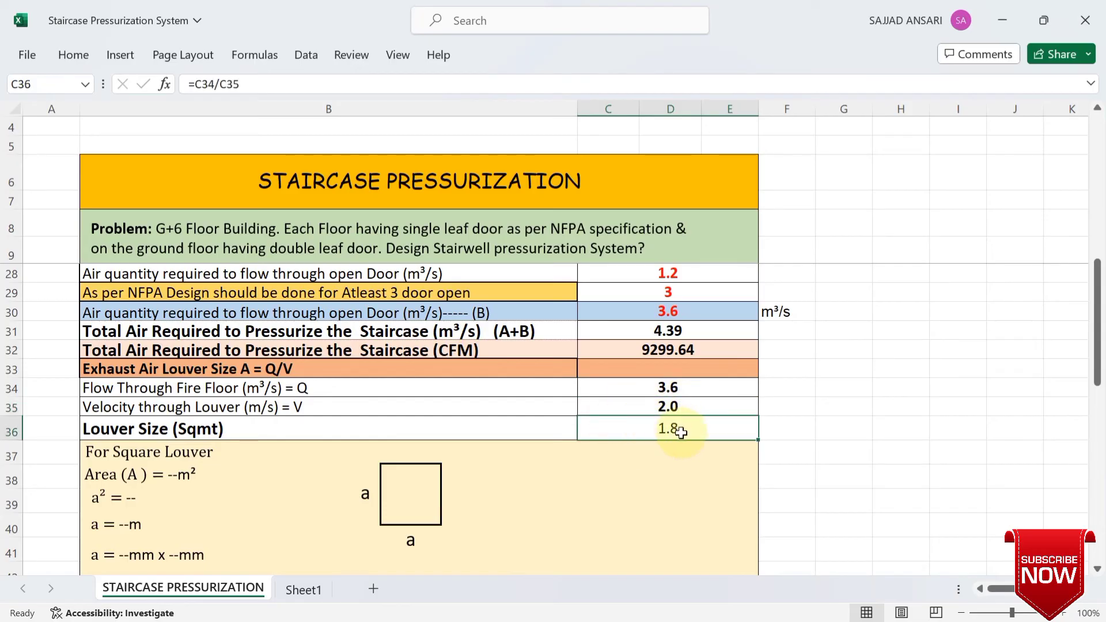
pyautogui.scroll(-1, 221, 441)
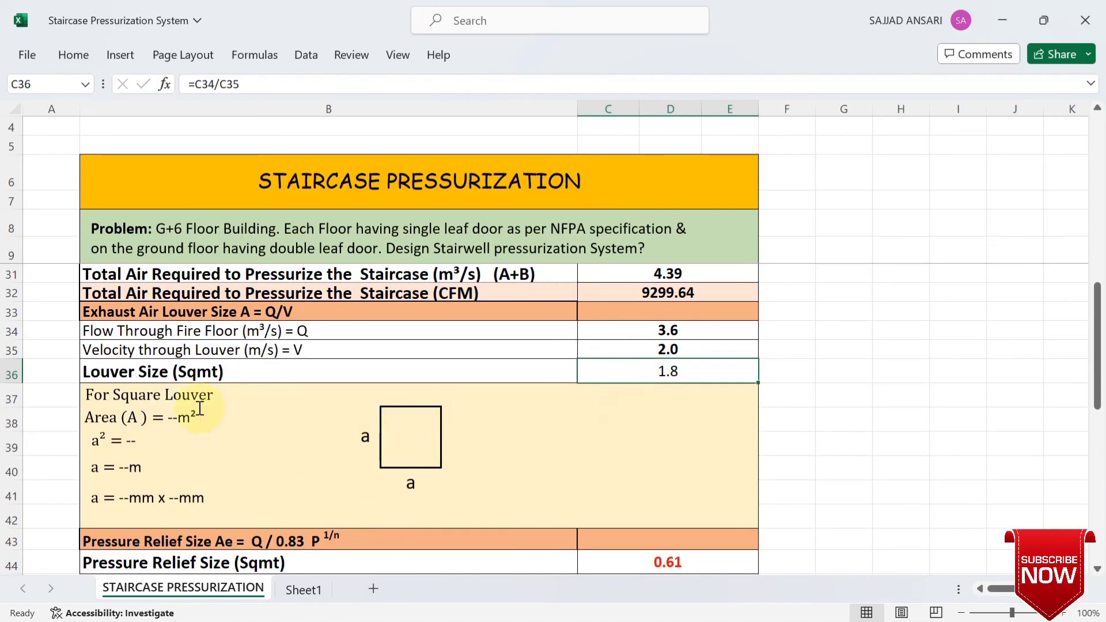
# Fill in the square louver calculation with an area A of 1.8 m² and a² = 1.8
pyautogui.click(179, 416)
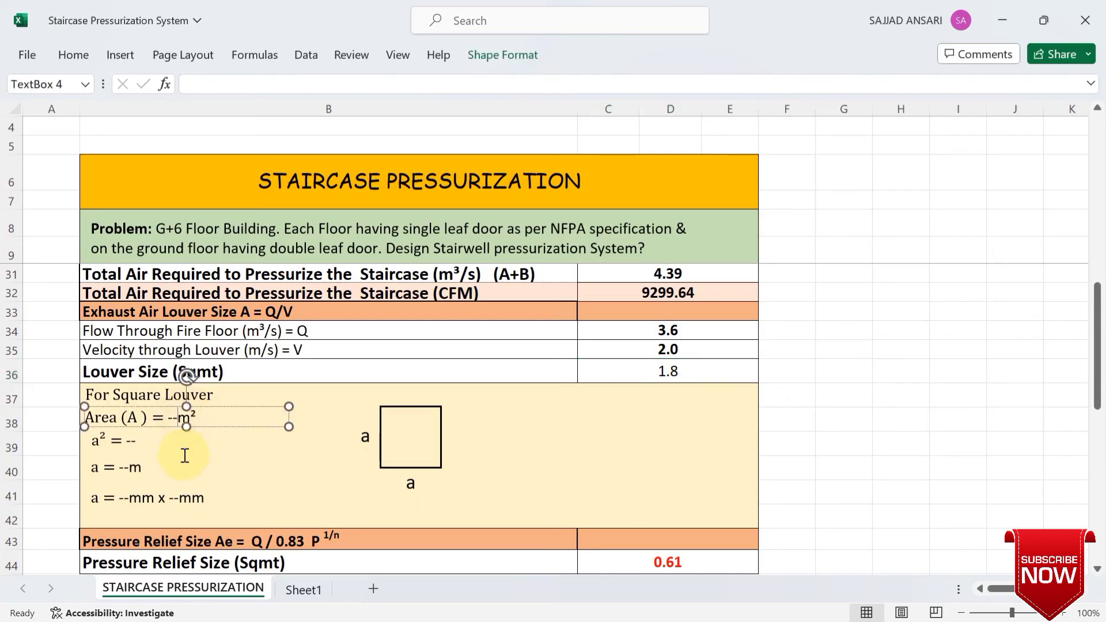
pyautogui.press('BackSpace')
pyautogui.press('BackSpace')
pyautogui.write('1.8')
pyautogui.click(139, 441)
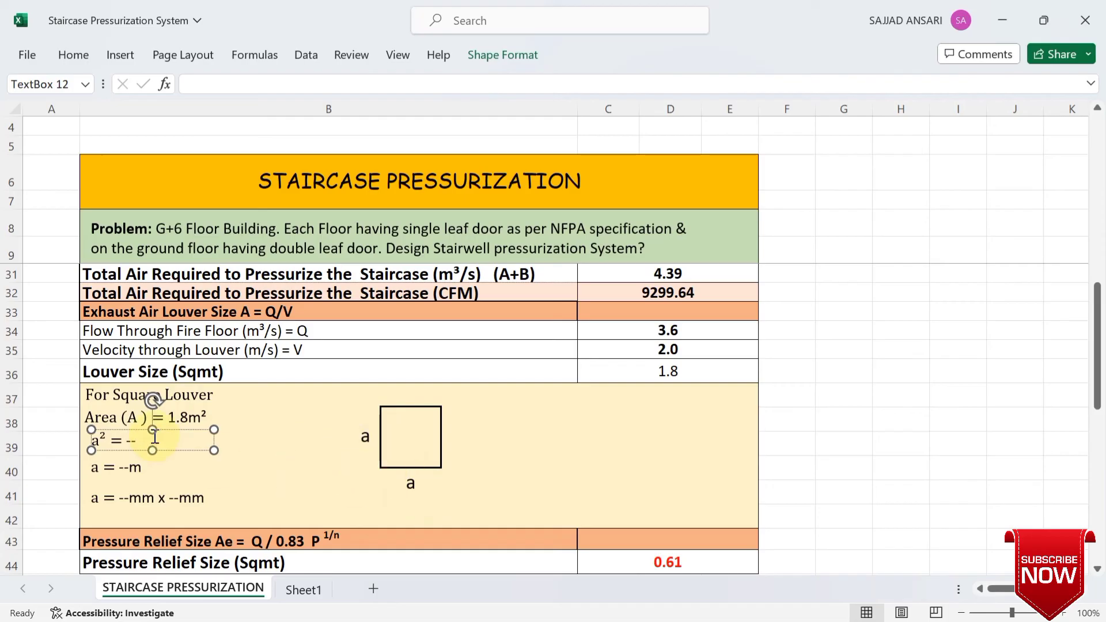
pyautogui.doubleClick(130, 442)
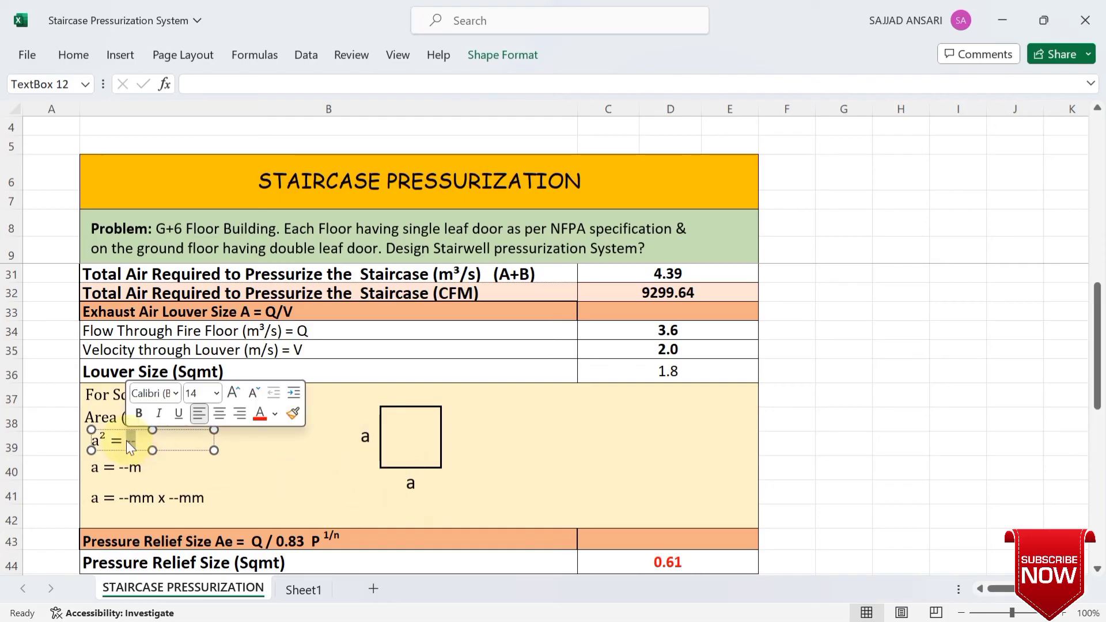
pyautogui.write('1.8')
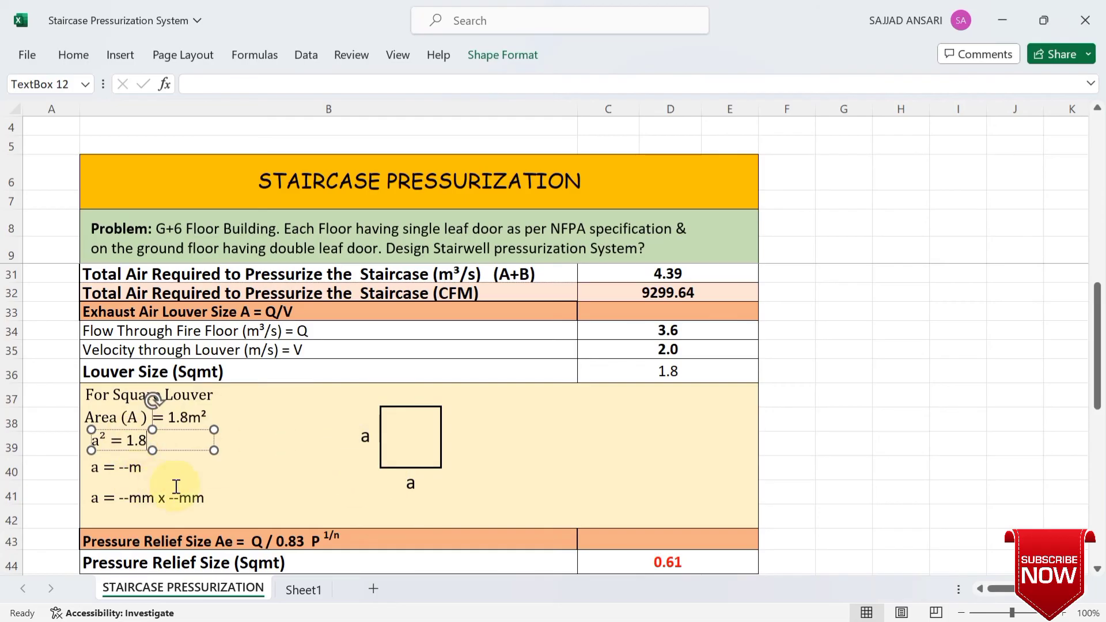
# Enter 1.34 m as the side length a in the square louver calculation
pyautogui.click(131, 468)
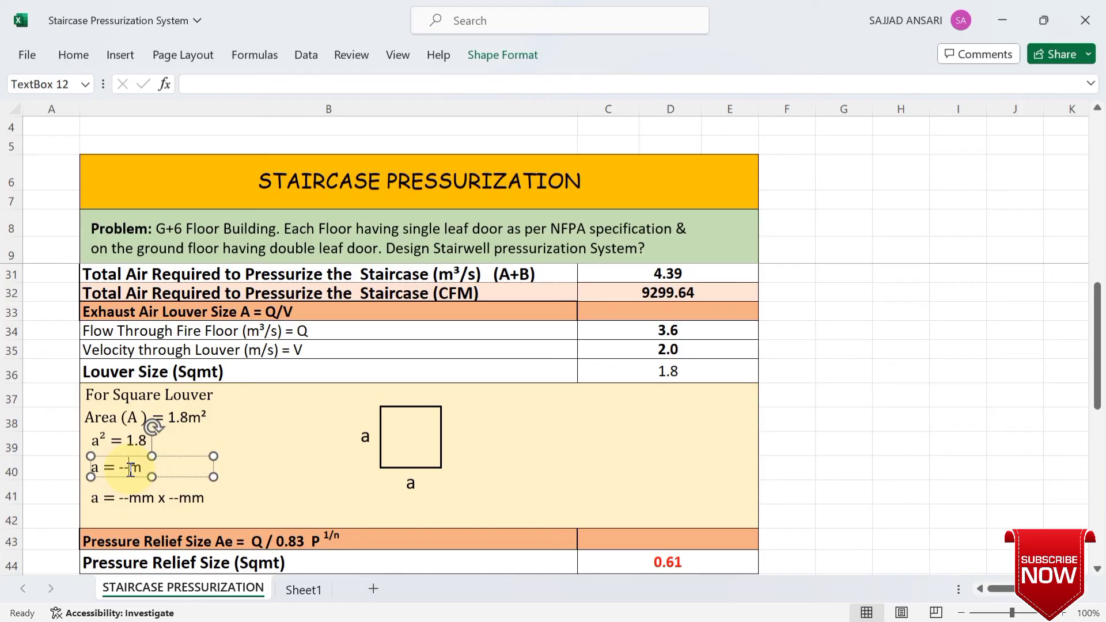
pyautogui.press('BackSpace')
pyautogui.press('BackSpace')
pyautogui.write('1.34')
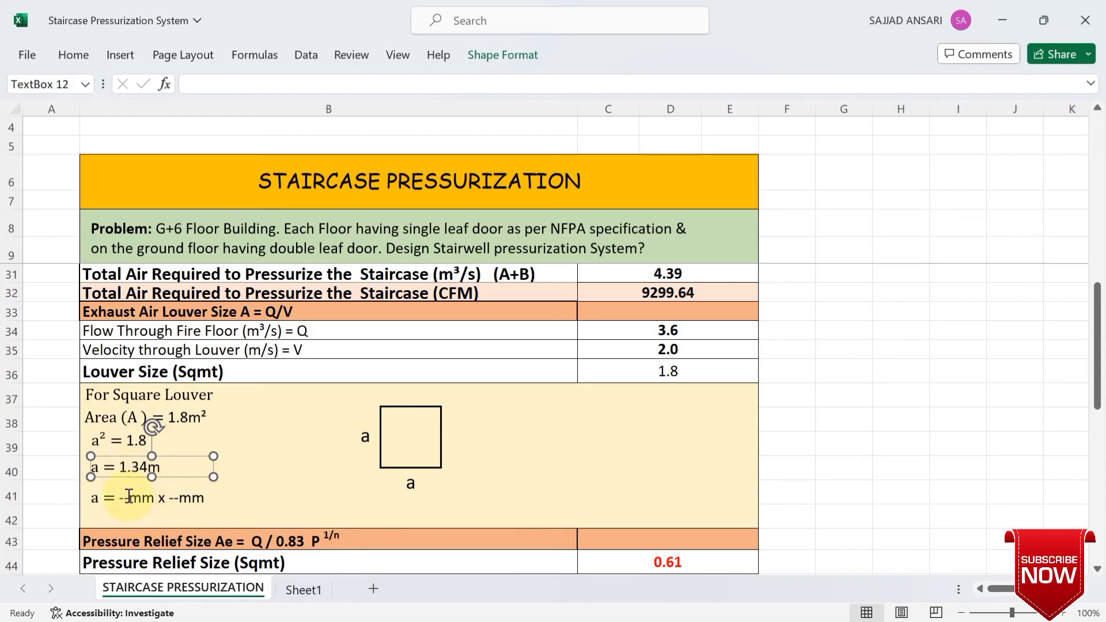
# Complete the square louver dimensions in millimetres as 1340mm x 1340mm
pyautogui.click(129, 498)
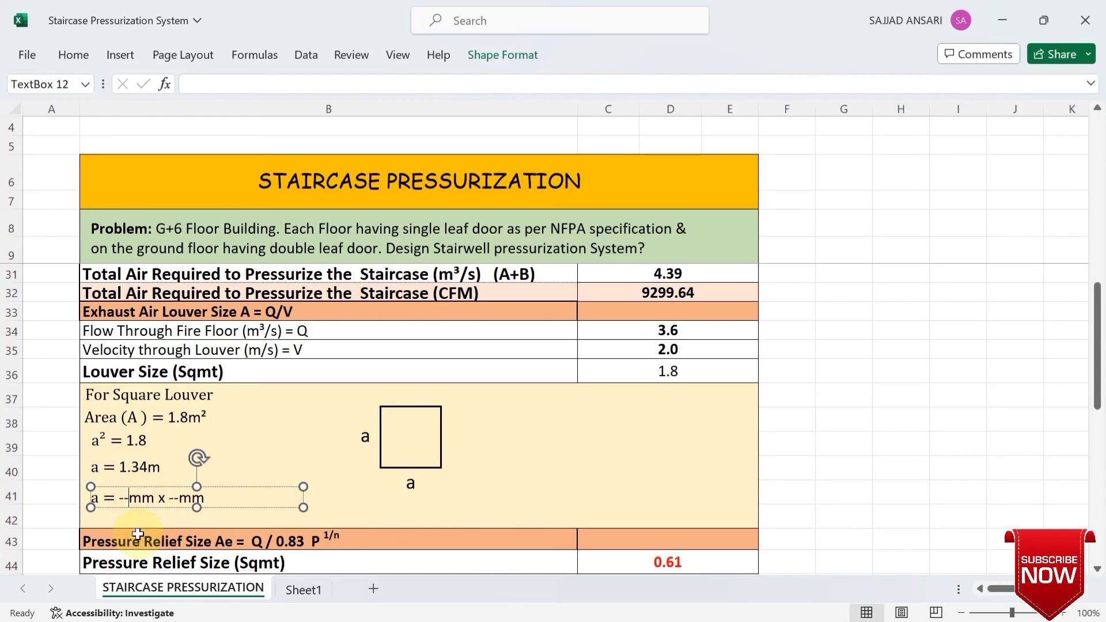
pyautogui.press('BackSpace')
pyautogui.press('BackSpace')
pyautogui.write('13')
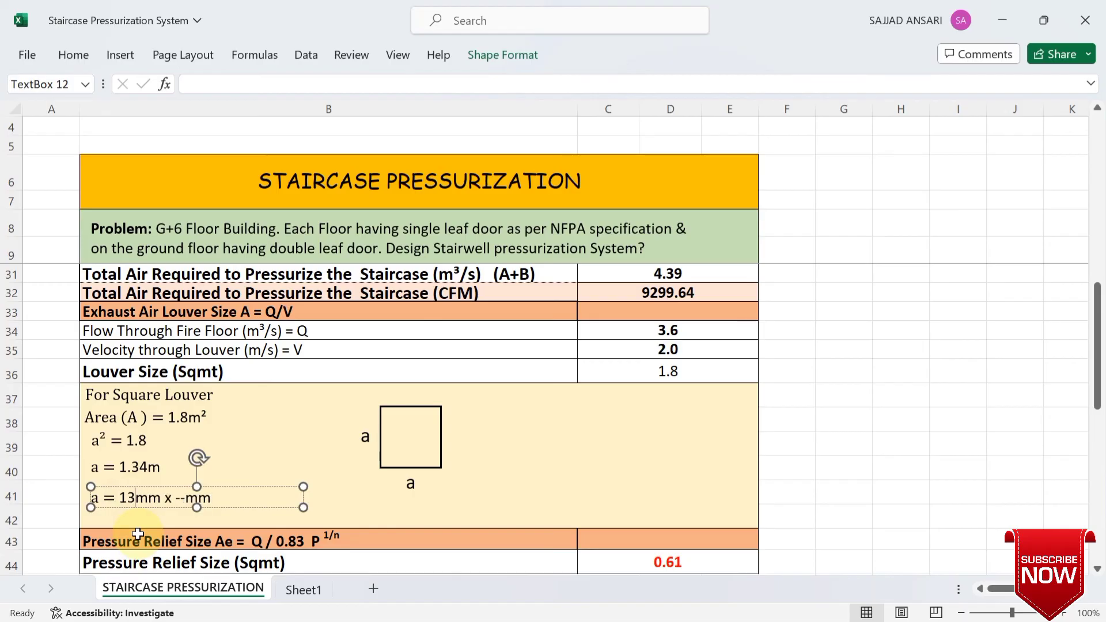
pyautogui.write('40')
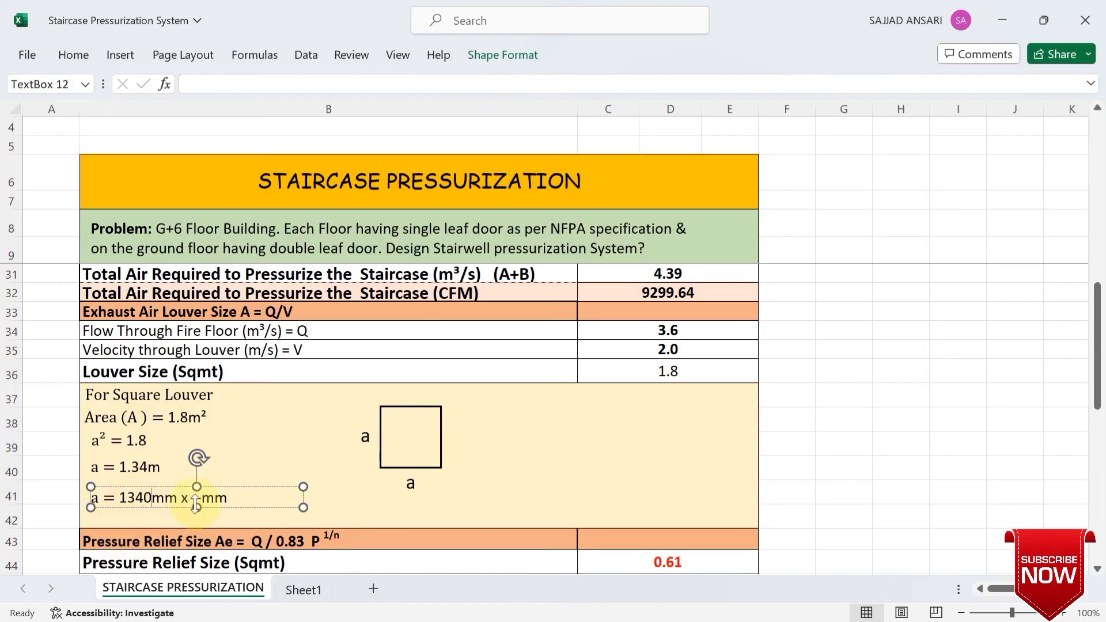
pyautogui.press('BackSpace')
pyautogui.press('BackSpace')
pyautogui.write('1340')
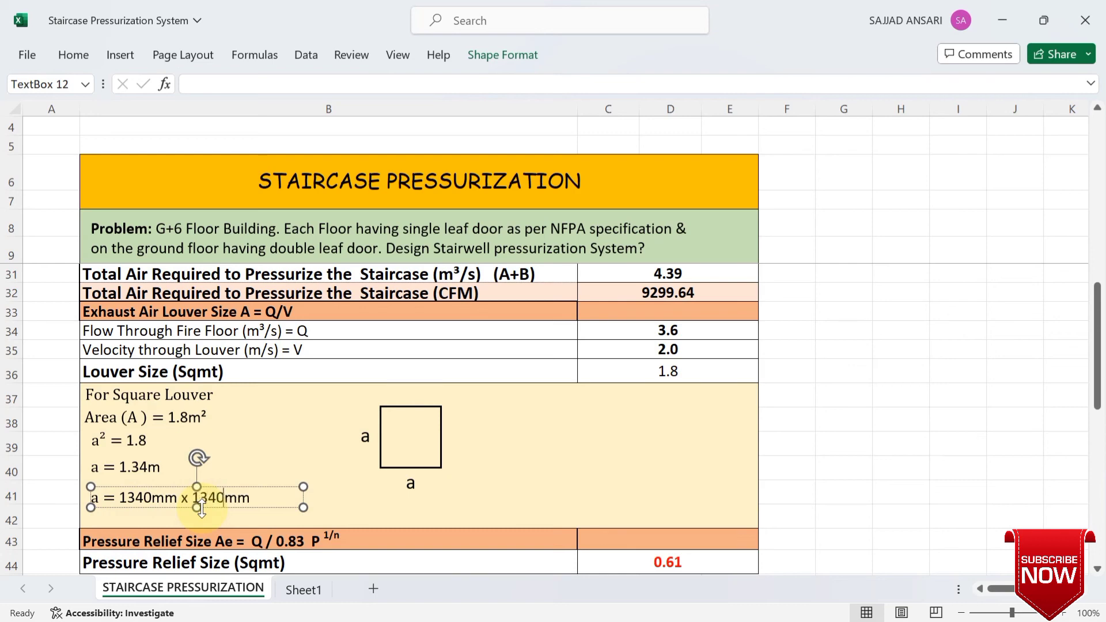
pyautogui.click(890, 395)
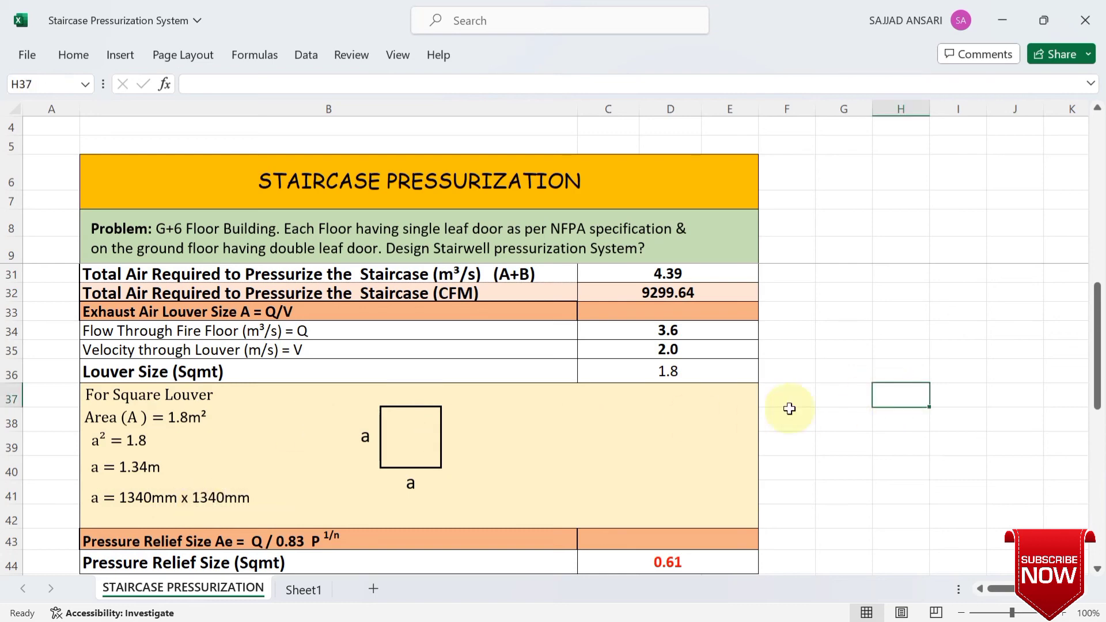
# Examine the Pressure Relief Size formula and trace its references to the fire floor flow and the staircase pressure
pyautogui.scroll(-2, 262, 395)
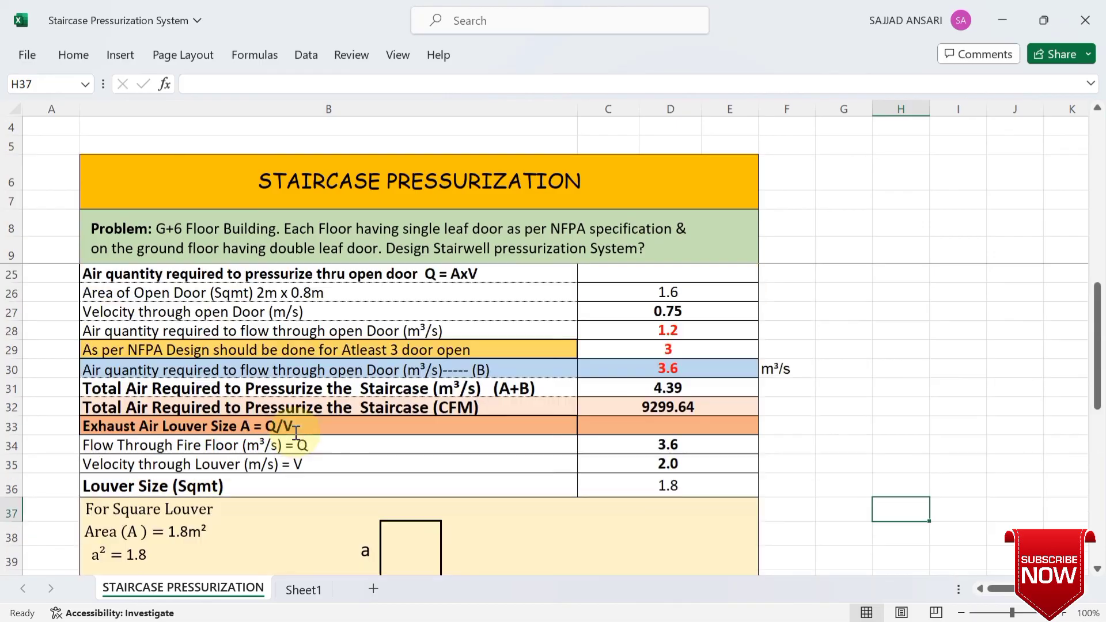
pyautogui.scroll(4, 299, 438)
pyautogui.scroll(-3, 297, 433)
pyautogui.scroll(-1, 240, 484)
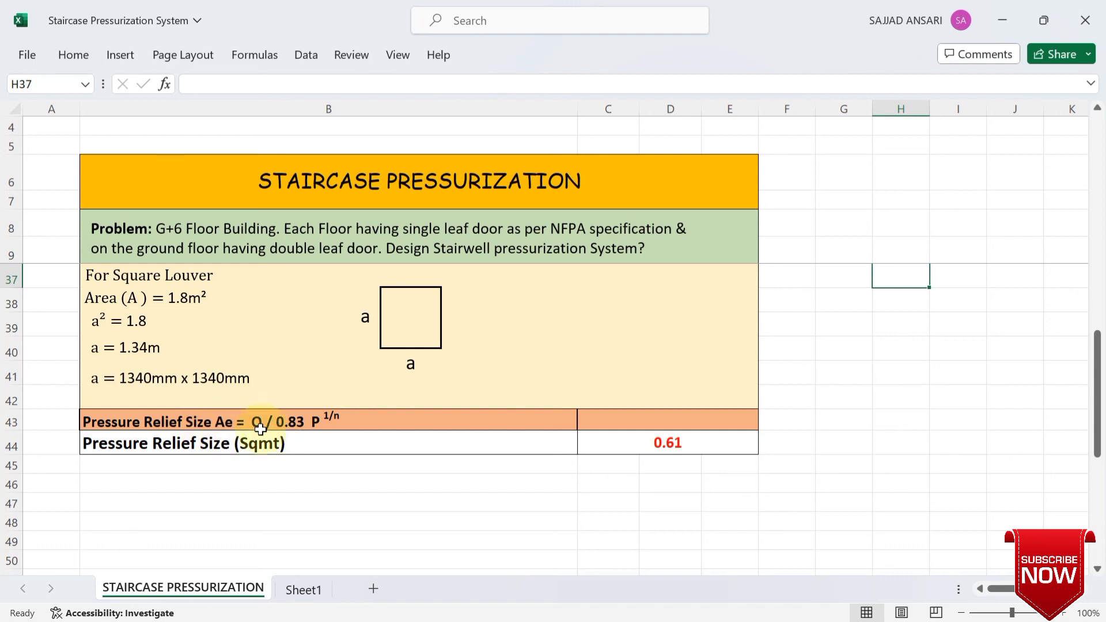
pyautogui.click(630, 436)
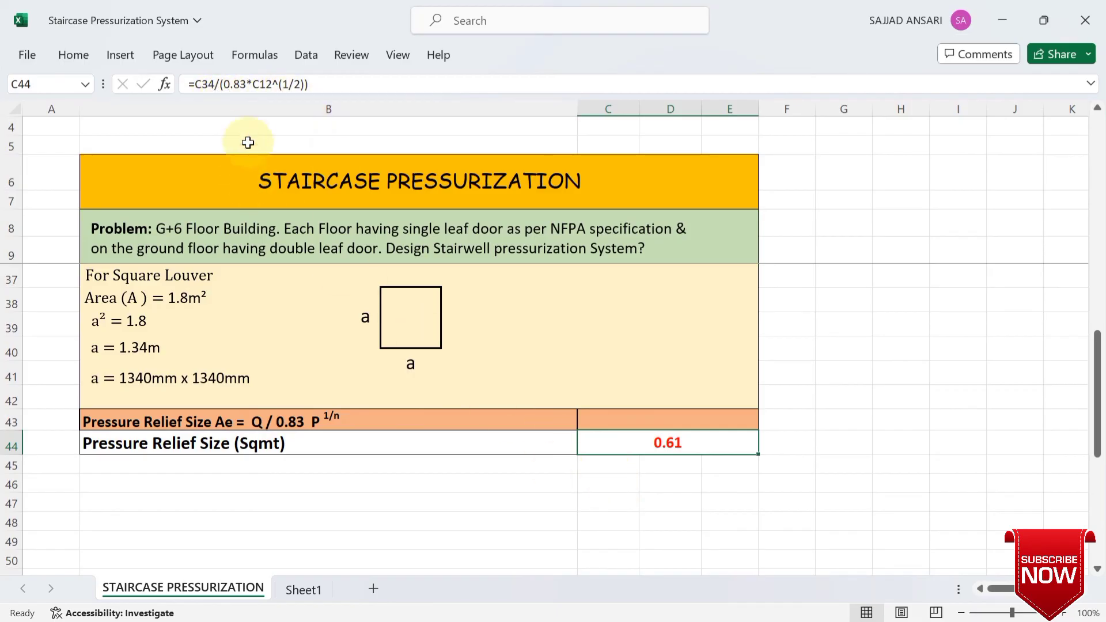
pyautogui.scroll(6, 271, 425)
pyautogui.scroll(3, 192, 352)
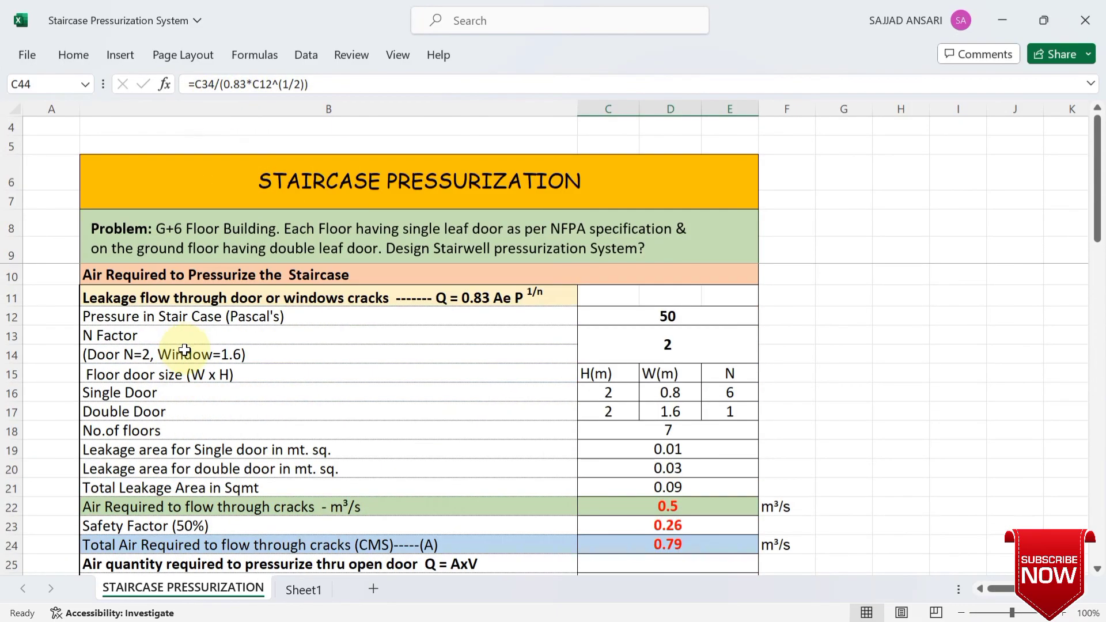
pyautogui.scroll(-3, 139, 380)
pyautogui.scroll(-2, 104, 427)
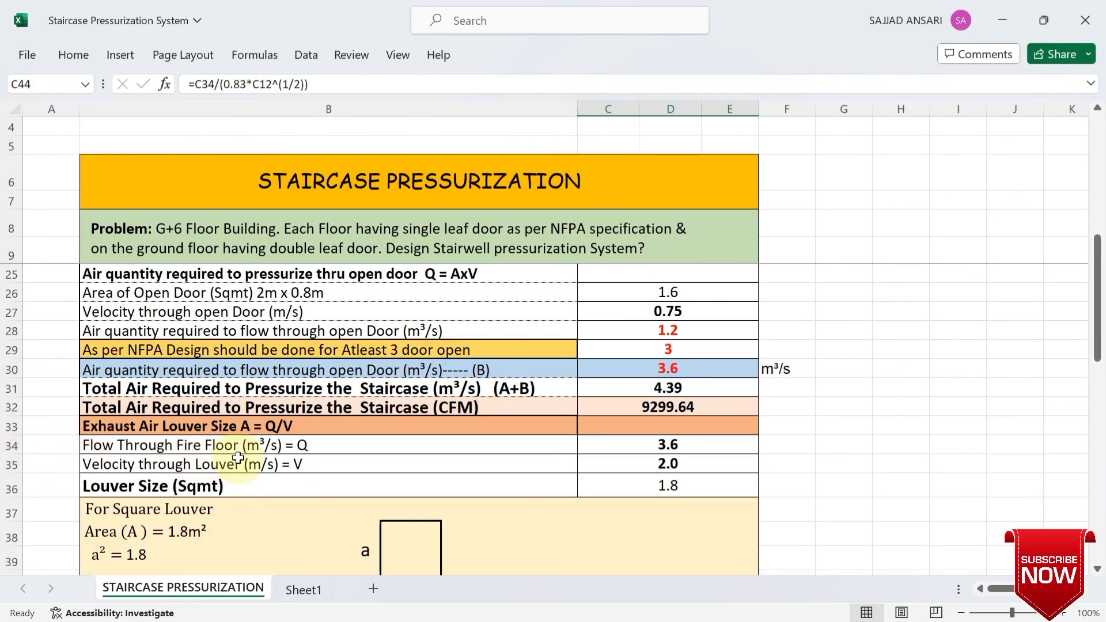
pyautogui.click(658, 449)
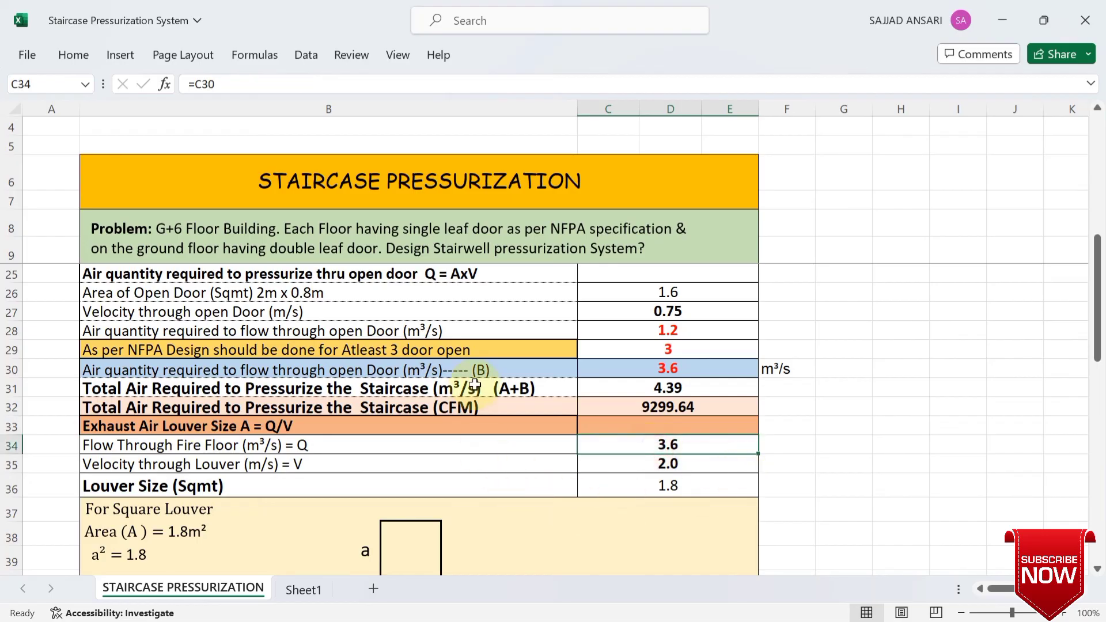
pyautogui.scroll(-3, 484, 392)
pyautogui.scroll(-2, 491, 520)
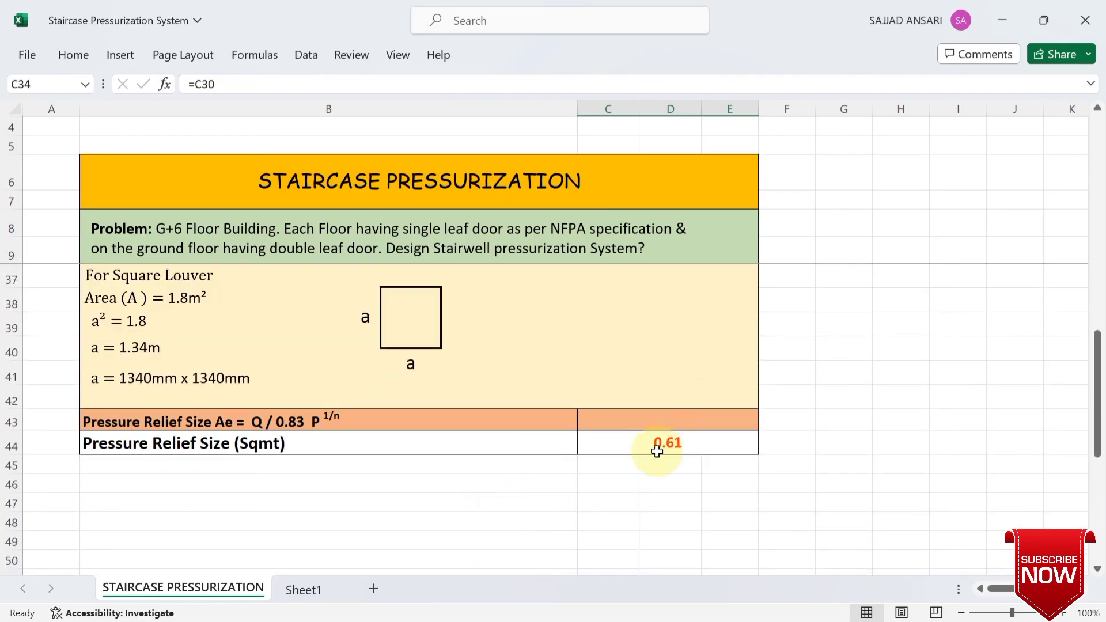
pyautogui.click(658, 451)
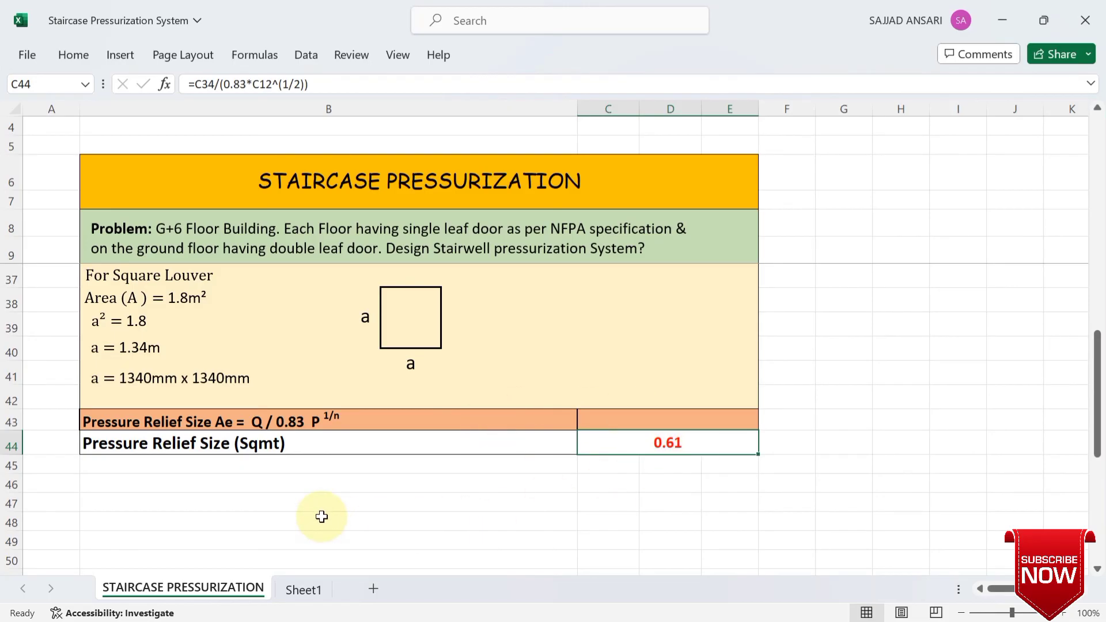
# Return to the start of the staircase pressurization sheet to review the air leakage inputs
pyautogui.scroll(9, 323, 517)
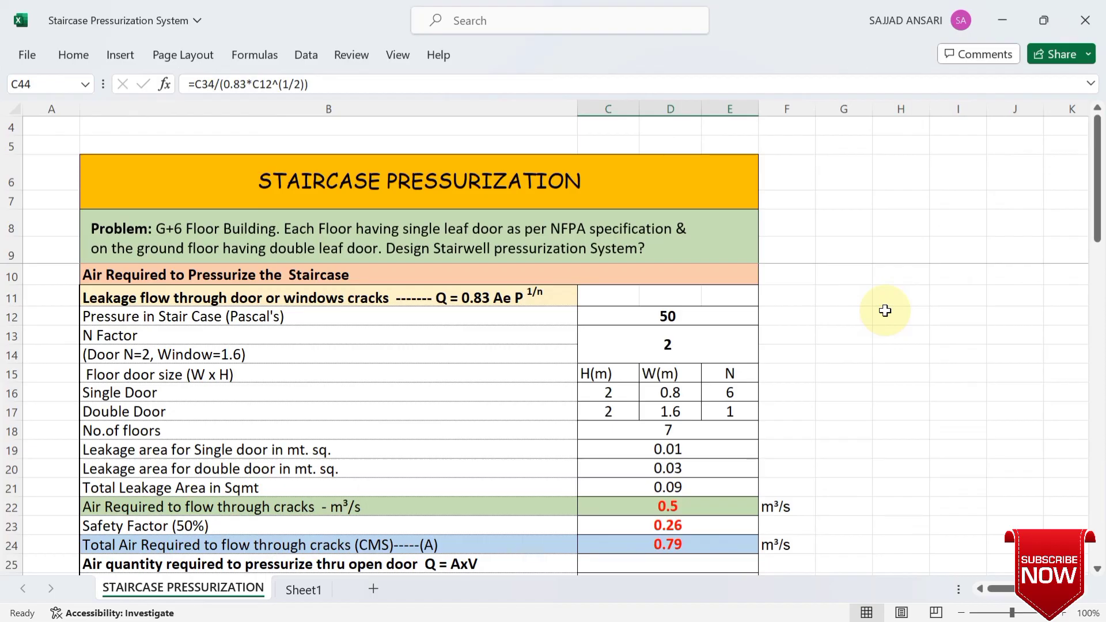
pyautogui.scroll(-1, 887, 315)
pyautogui.scroll(1, 890, 316)
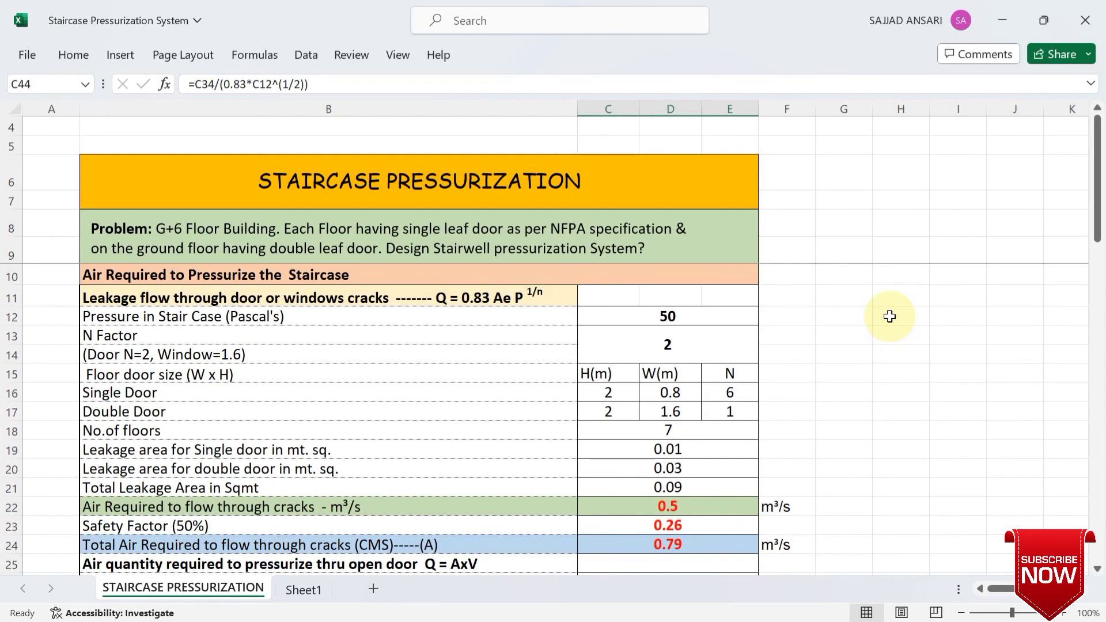